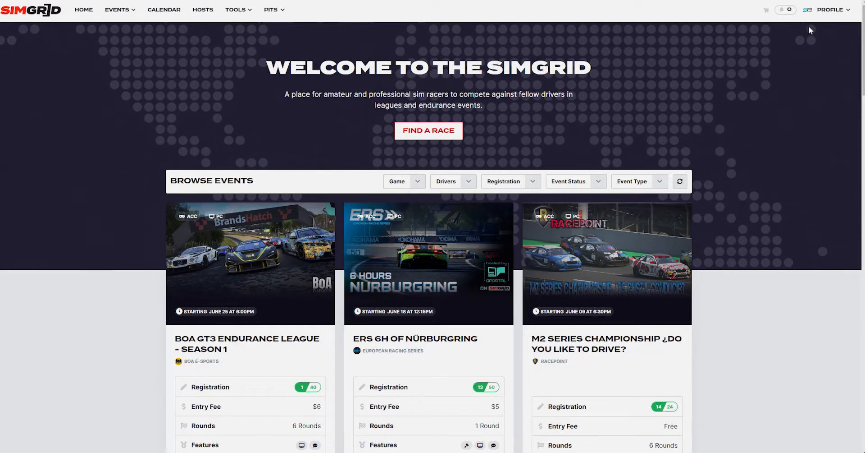
Open the profile's list of hosts and view the SimGrid host's public page
{"action": "left_click", "coordinate": [835, 15]}
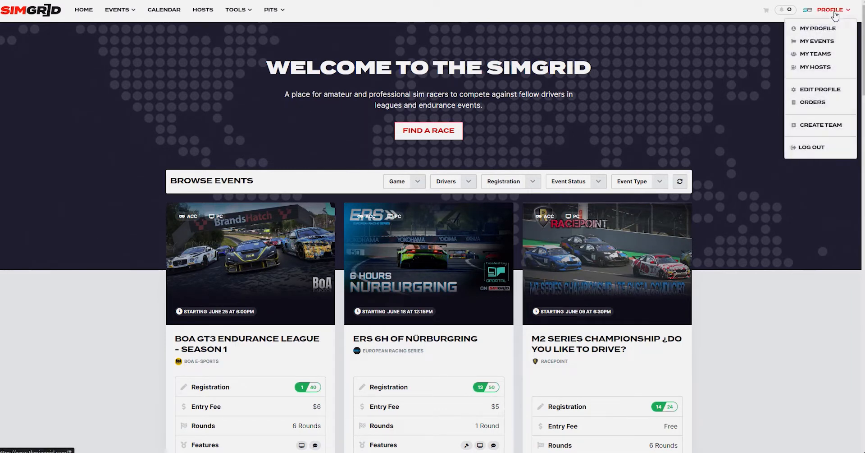
{"action": "left_click", "coordinate": [816, 67]}
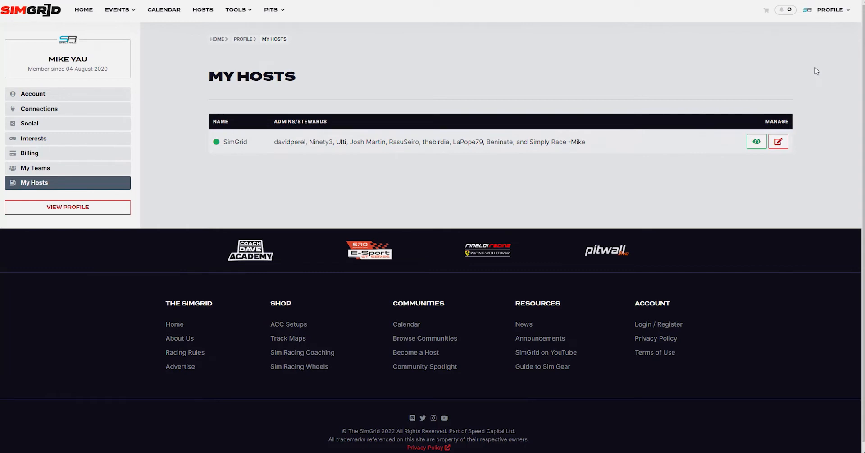
{"action": "left_click", "coordinate": [757, 142]}
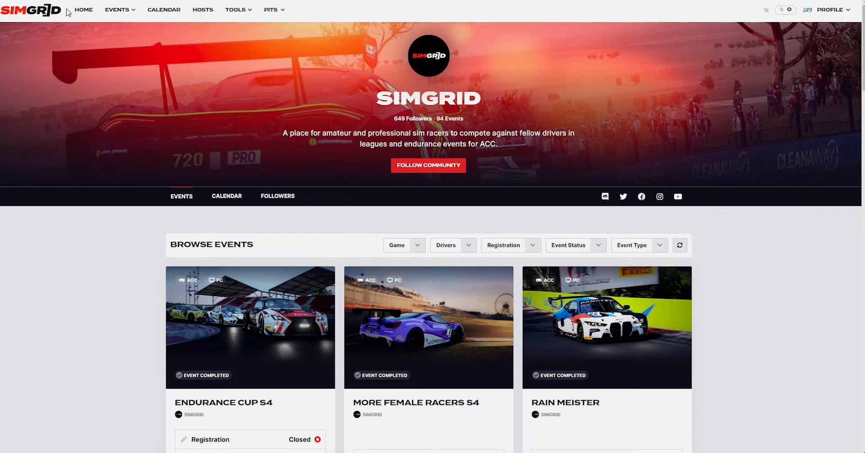
Return to the profile's list of hosts and open the SimGrid host for management
{"action": "left_click", "coordinate": [825, 11]}
{"action": "left_click", "coordinate": [826, 11]}
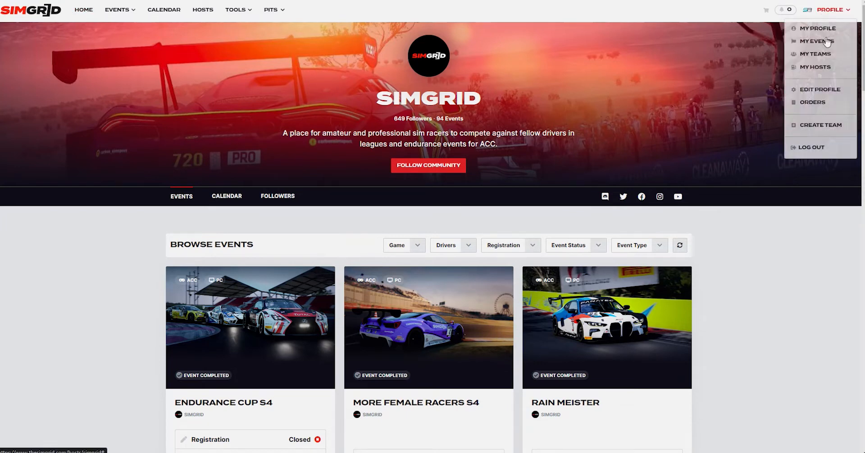
{"action": "left_click", "coordinate": [811, 67]}
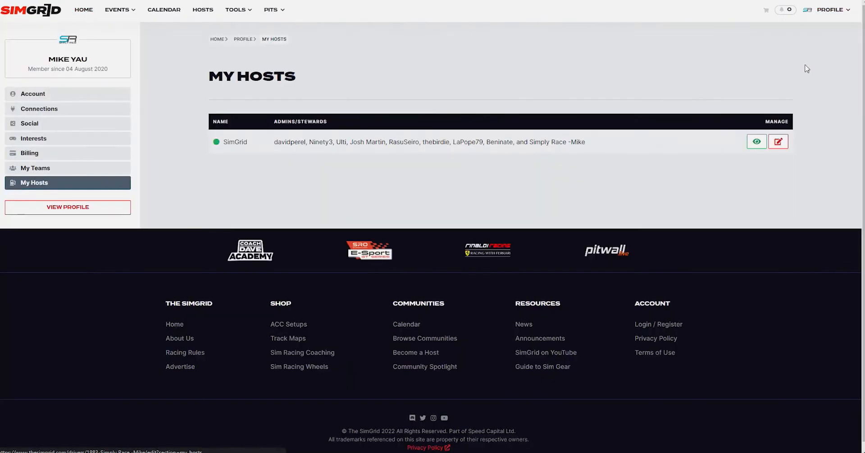
{"action": "left_click", "coordinate": [778, 142]}
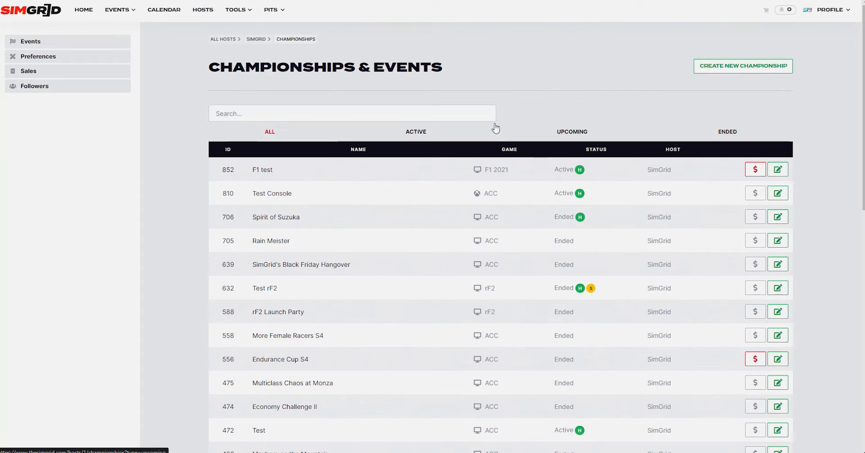
Open the host preferences and examine the general information, design, social links and user role settings
{"action": "left_click", "coordinate": [51, 61]}
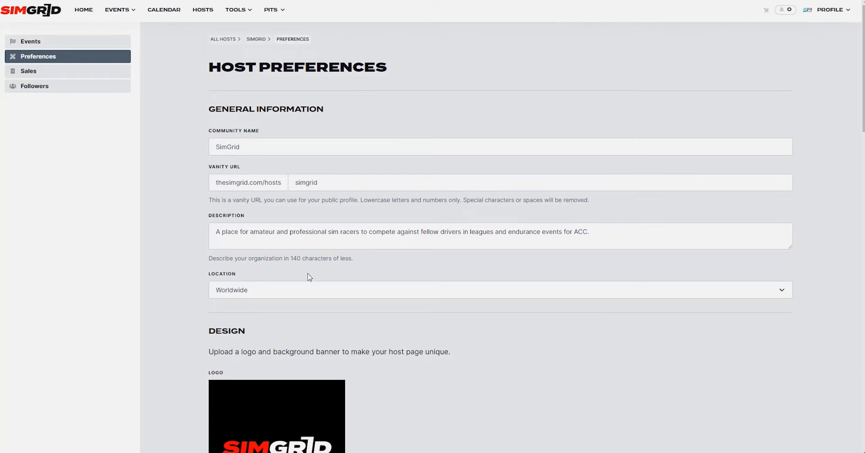
{"action": "scroll", "coordinate": [238, 254], "scroll_direction": "down", "scroll_amount": 4}
{"action": "scroll", "coordinate": [238, 253], "scroll_direction": "down", "scroll_amount": 10}
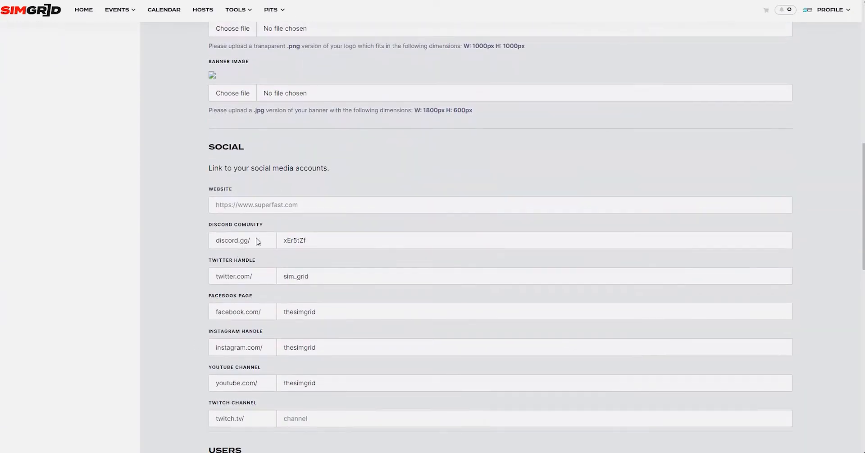
{"action": "scroll", "coordinate": [307, 154], "scroll_direction": "down", "scroll_amount": 3}
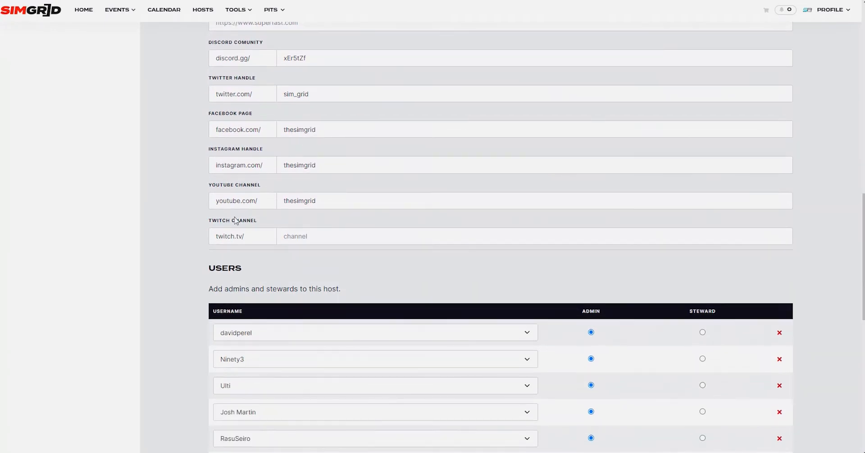
{"action": "scroll", "coordinate": [190, 261], "scroll_direction": "down", "scroll_amount": 1}
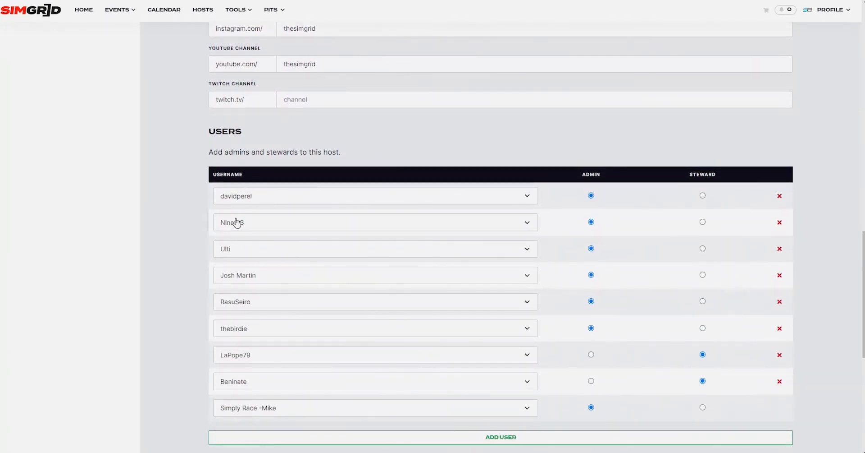
{"action": "scroll", "coordinate": [215, 220], "scroll_direction": "down", "scroll_amount": 1}
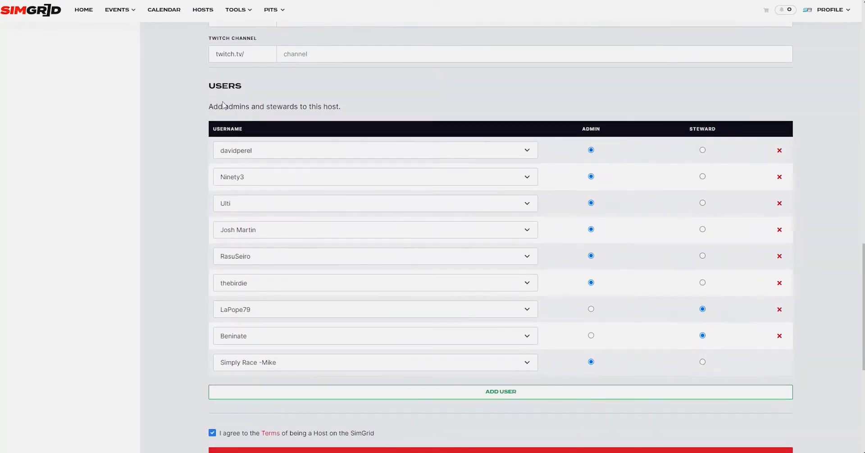
{"action": "scroll", "coordinate": [266, 121], "scroll_direction": "down", "scroll_amount": 1}
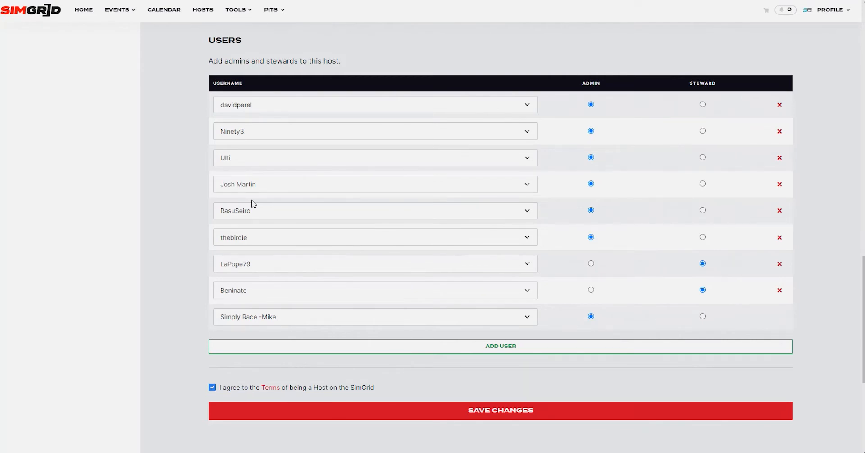
{"action": "scroll", "coordinate": [253, 204], "scroll_direction": "up", "scroll_amount": 20}
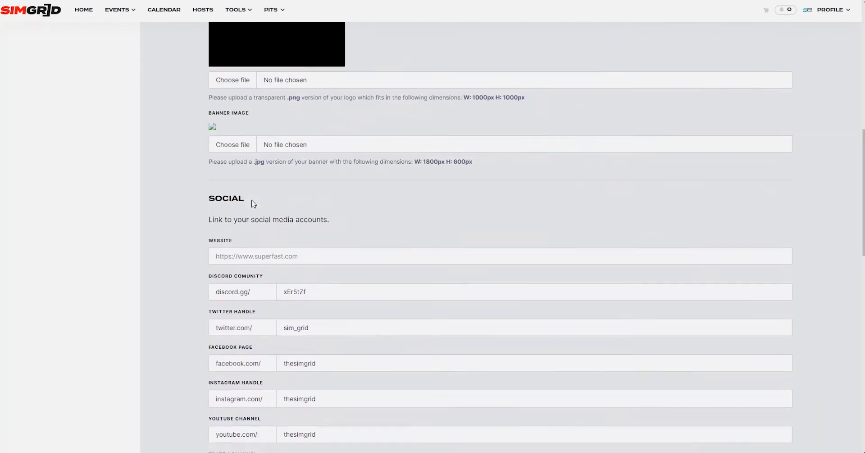
{"action": "scroll", "coordinate": [252, 200], "scroll_direction": "up", "scroll_amount": 2}
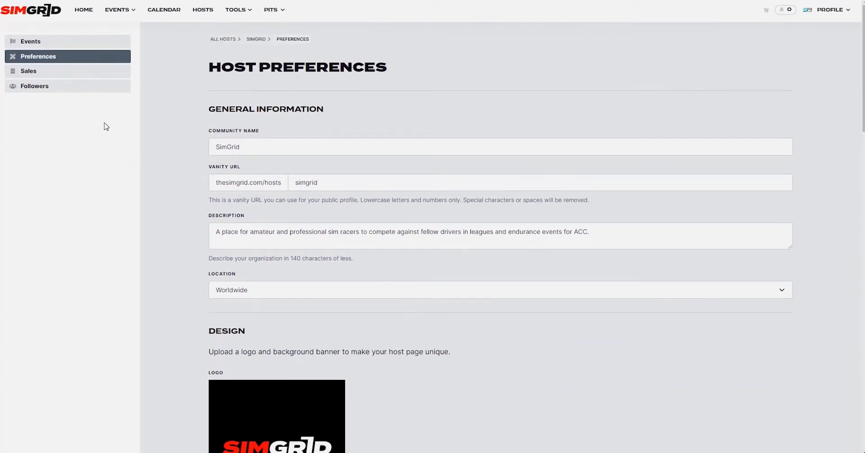
Review the host's followers and bans lists, checking the site notifications in between
{"action": "left_click", "coordinate": [36, 90]}
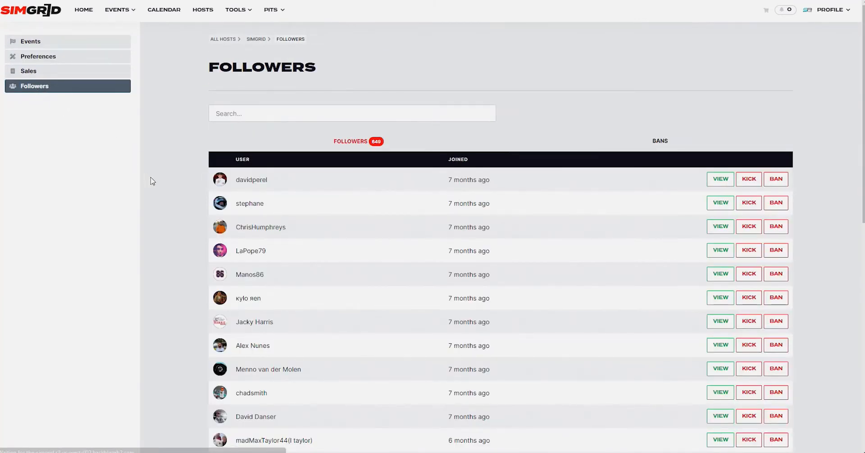
{"action": "scroll", "coordinate": [153, 180], "scroll_direction": "down", "scroll_amount": 2}
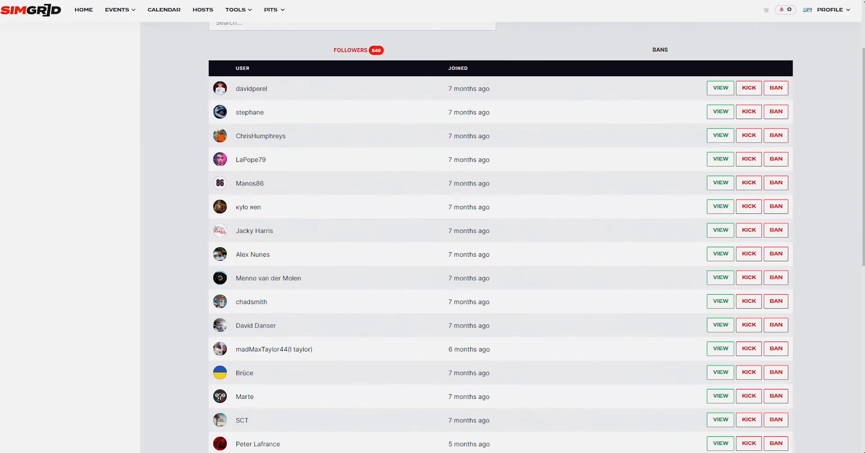
{"action": "left_click", "coordinate": [786, 12]}
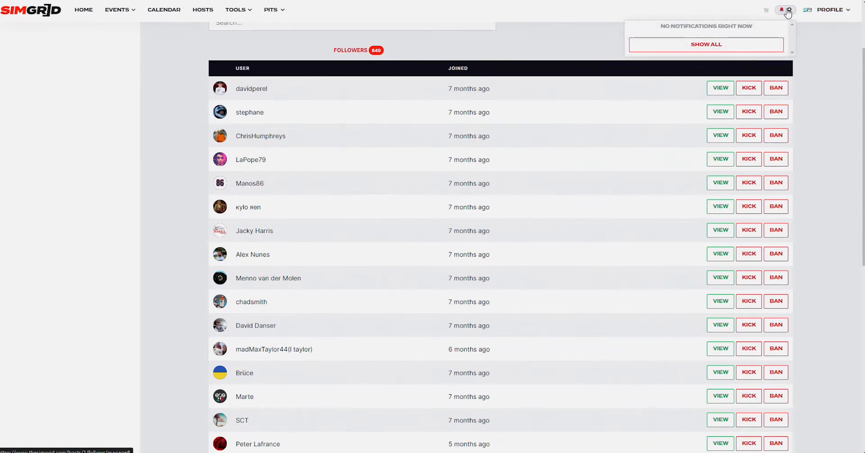
{"action": "left_click", "coordinate": [793, 14]}
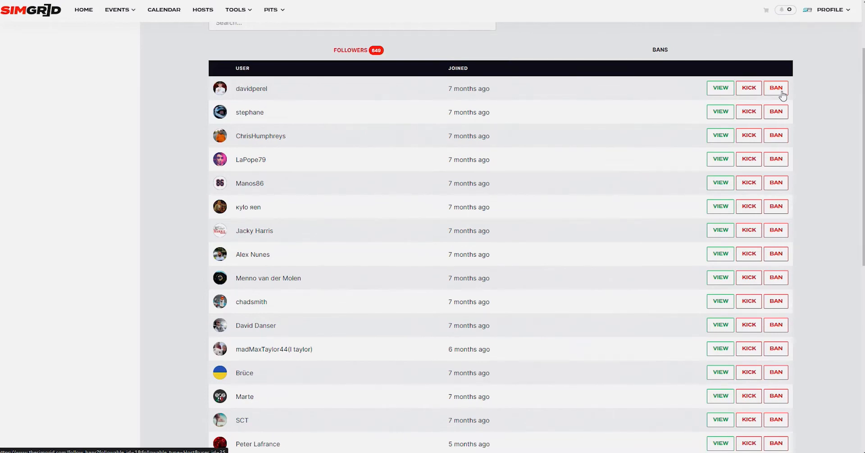
{"action": "scroll", "coordinate": [444, 168], "scroll_direction": "up", "scroll_amount": 1}
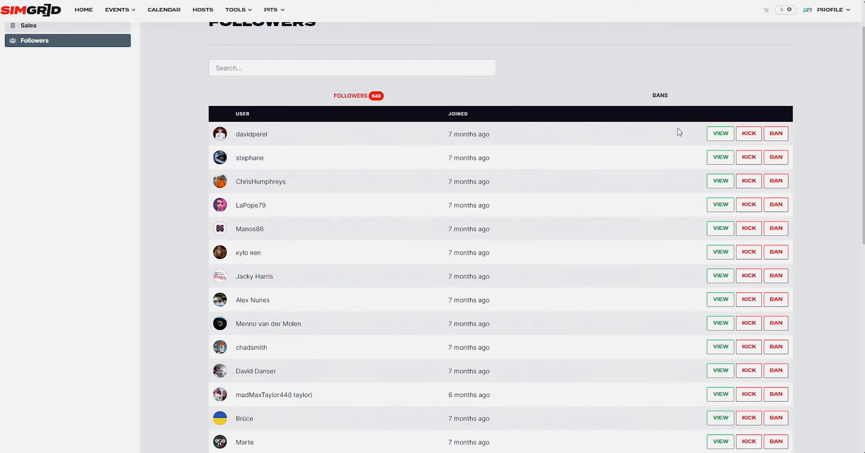
{"action": "left_click", "coordinate": [663, 97]}
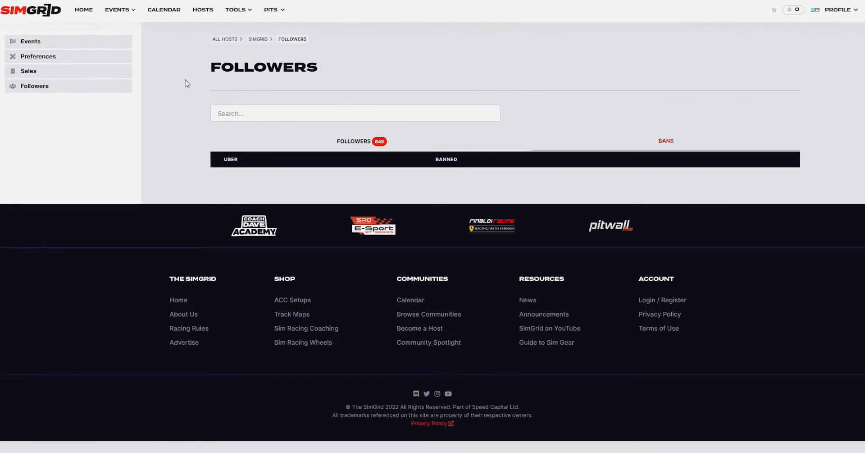
Open the Test championship from the host's events for editing and examine its championship details
{"action": "left_click", "coordinate": [59, 42]}
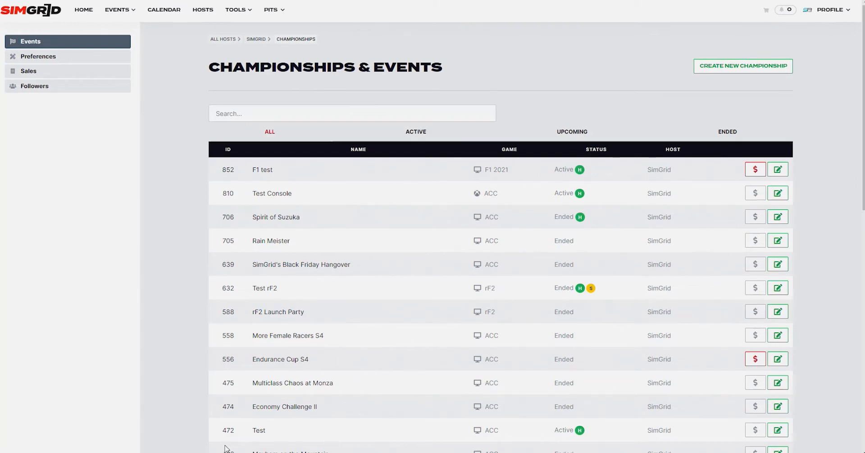
{"action": "left_click", "coordinate": [778, 430]}
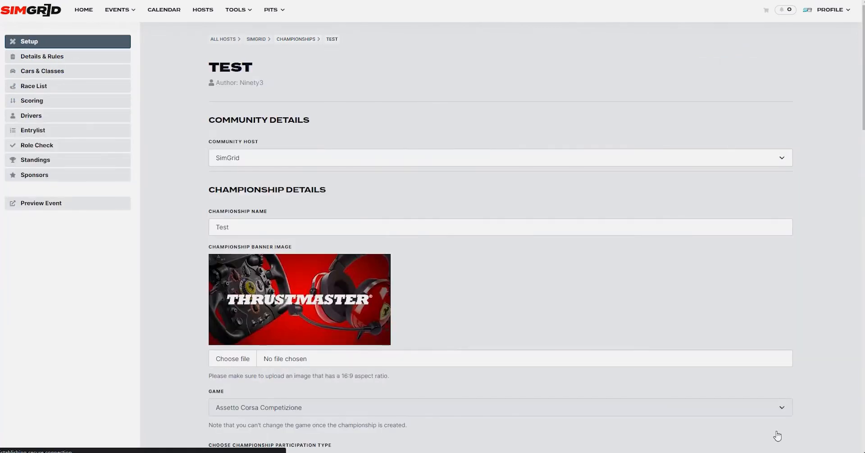
{"action": "scroll", "coordinate": [464, 255], "scroll_direction": "down", "scroll_amount": 2}
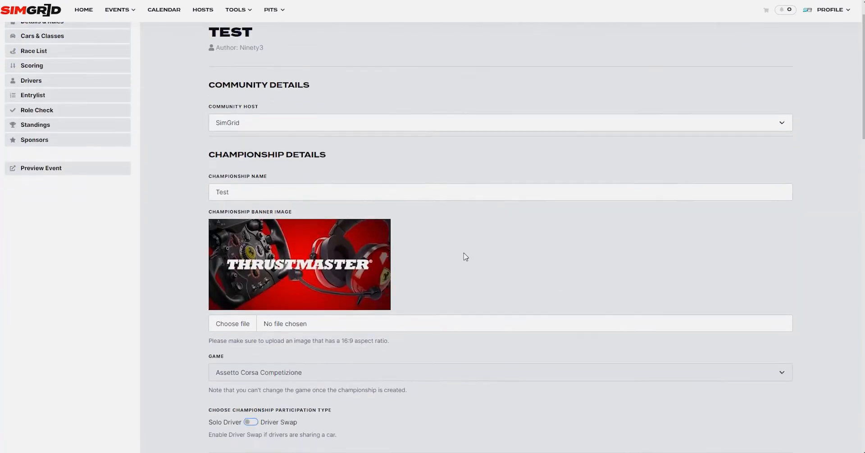
{"action": "scroll", "coordinate": [301, 134], "scroll_direction": "down", "scroll_amount": 1}
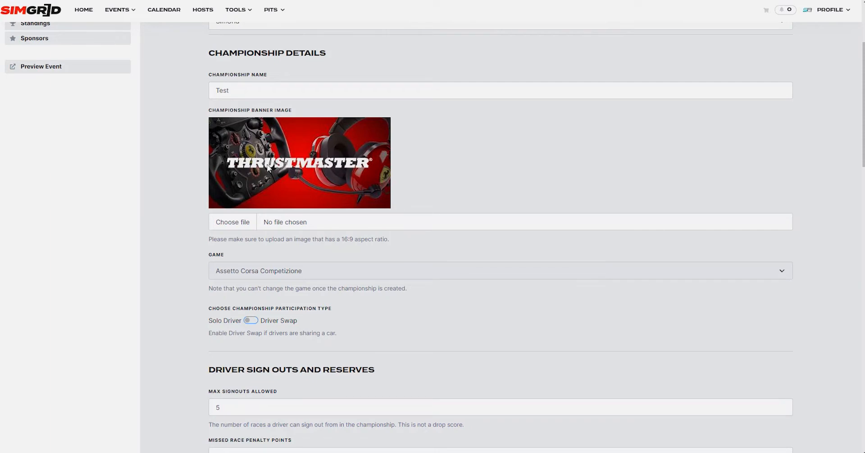
{"action": "scroll", "coordinate": [292, 239], "scroll_direction": "down", "scroll_amount": 1}
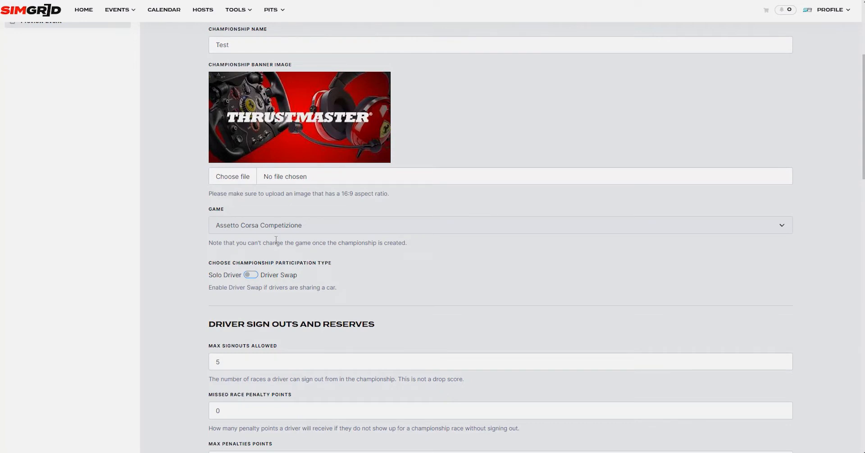
{"action": "scroll", "coordinate": [275, 239], "scroll_direction": "down", "scroll_amount": 1}
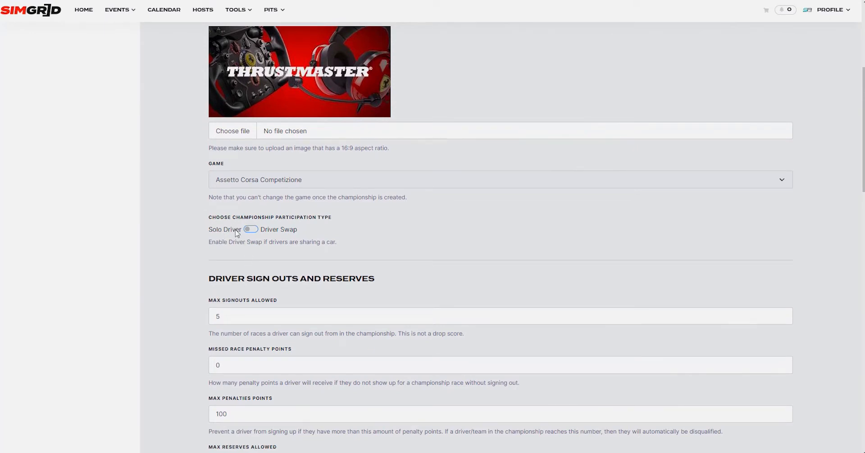
Try the Driver Swap participation type with a minimum of 3 drivers per team, and switch back to Solo Driver
{"action": "left_click", "coordinate": [252, 231]}
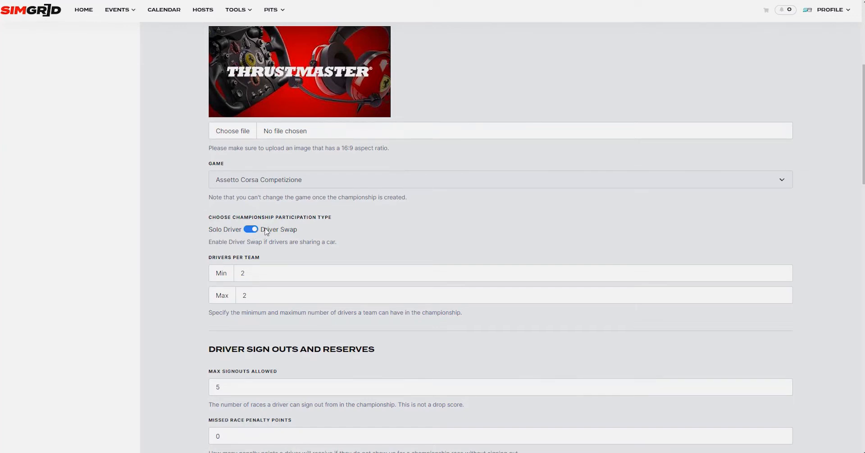
{"action": "left_click", "coordinate": [782, 270]}
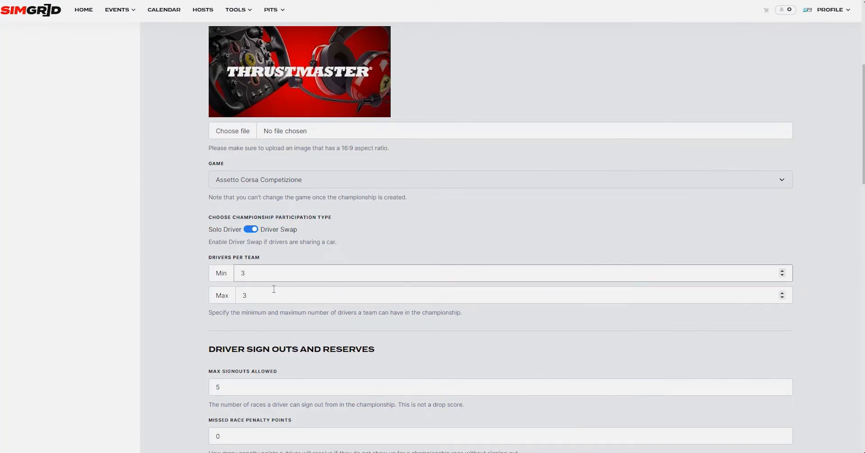
{"action": "left_click", "coordinate": [250, 230]}
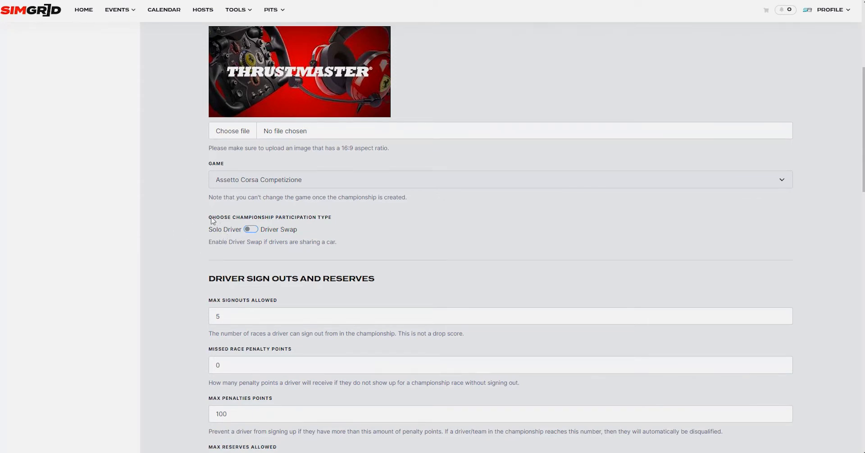
Set the championship's maximum allowed signouts to 2
{"action": "scroll", "coordinate": [216, 223], "scroll_direction": "down", "scroll_amount": 3}
{"action": "scroll", "coordinate": [208, 167], "scroll_direction": "down", "scroll_amount": 1}
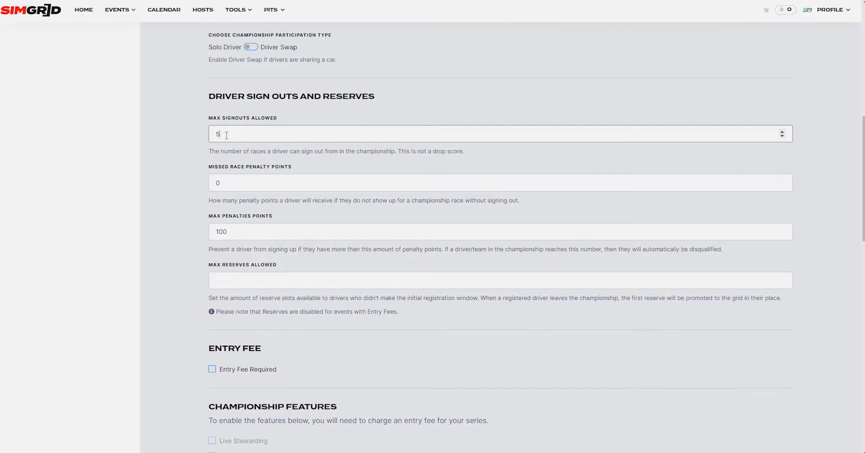
{"action": "key", "text": "BackSpace"}
{"action": "type", "text": "0"}
{"action": "key", "text": "BackSpace"}
{"action": "type", "text": "10"}
{"action": "key", "text": "BackSpace"}
{"action": "key", "text": "BackSpace"}
{"action": "type", "text": "2"}
{"action": "left_click", "coordinate": [203, 179]}
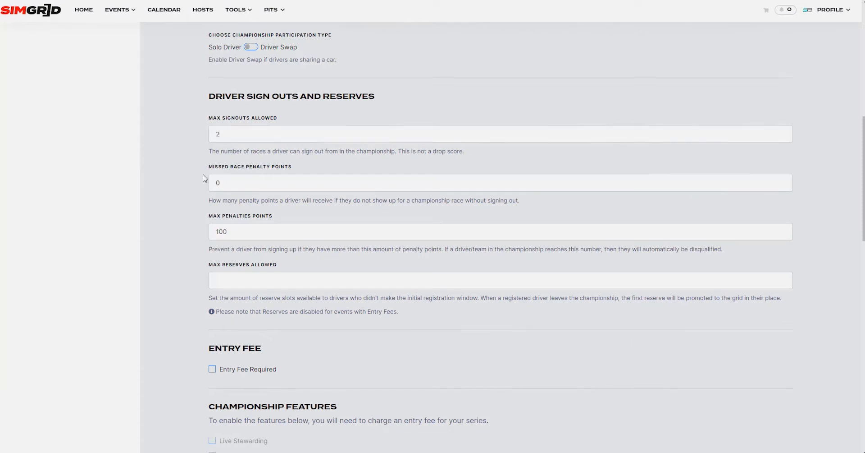
Set the missed race penalty points to 5 and the maximum penalties points to 10
{"action": "left_click_drag", "start_coordinate": [208, 173], "coordinate": [303, 170]}
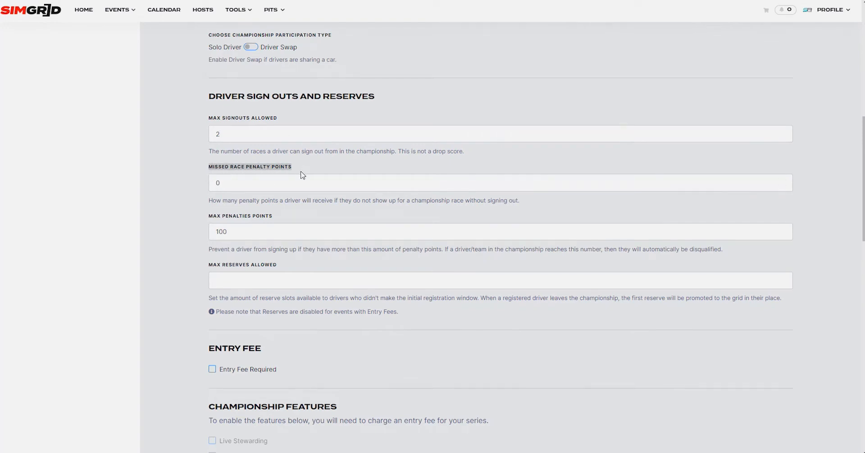
{"action": "left_click", "coordinate": [215, 219]}
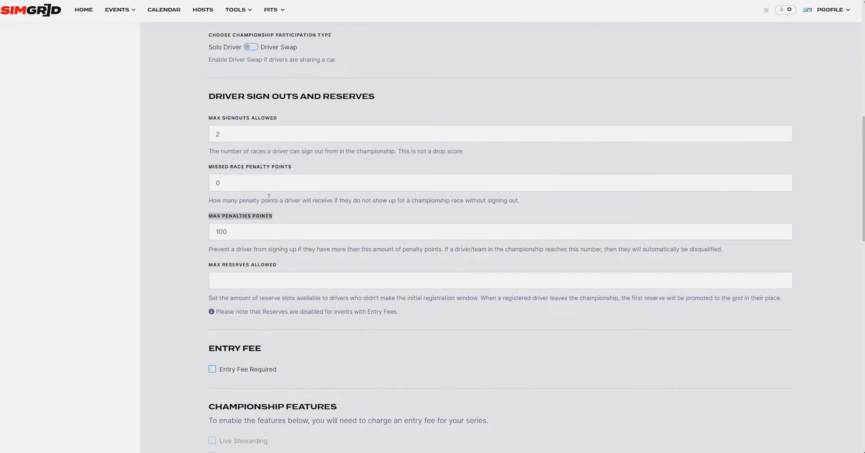
{"action": "left_click", "coordinate": [213, 185]}
{"action": "double_click", "coordinate": [213, 184]}
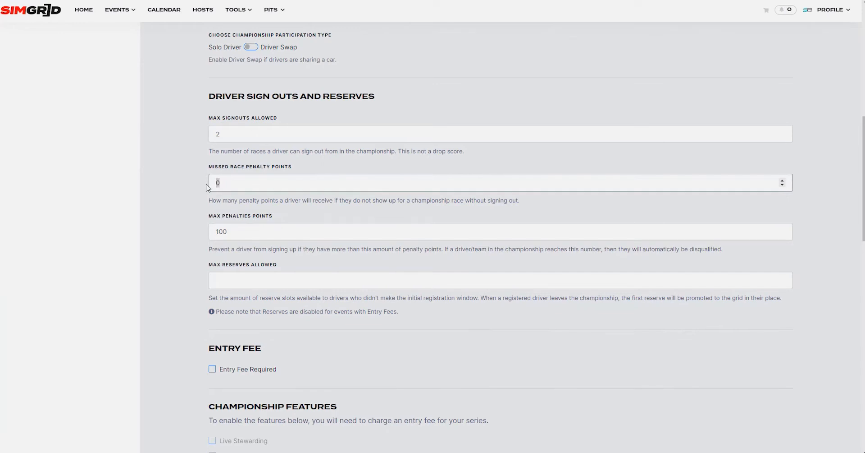
{"action": "type", "text": "5"}
{"action": "left_click", "coordinate": [245, 234]}
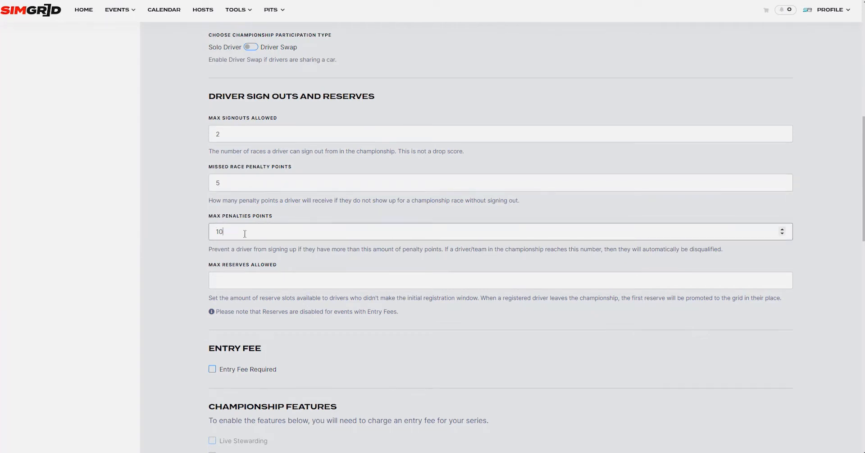
Set the championship's missed race penalty points to 0
{"action": "left_click", "coordinate": [201, 230]}
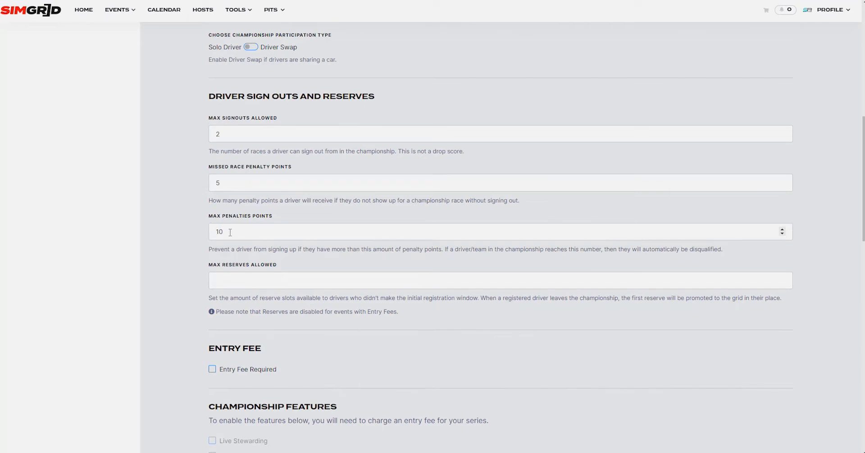
{"action": "left_click_drag", "start_coordinate": [224, 183], "coordinate": [211, 183]}
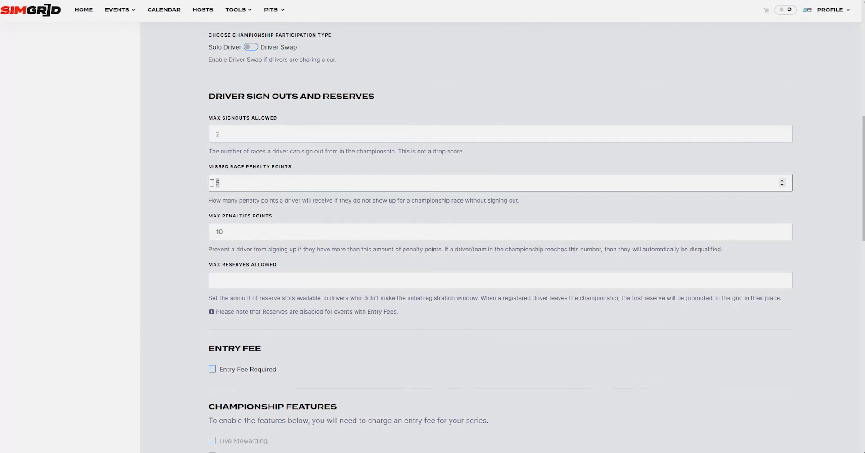
{"action": "type", "text": "0"}
{"action": "left_click", "coordinate": [180, 194]}
Set the championship's maximum reserves allowed to 10
{"action": "scroll", "coordinate": [190, 198], "scroll_direction": "down", "scroll_amount": 1}
{"action": "left_click", "coordinate": [232, 236]}
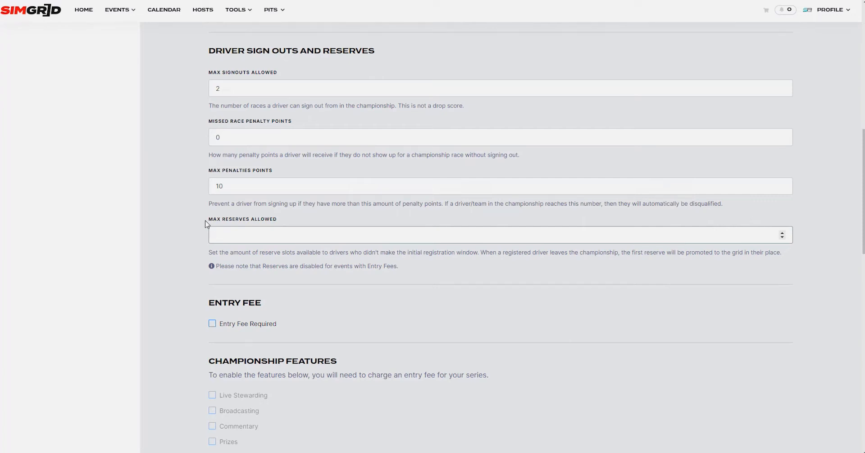
{"action": "type", "text": "10"}
{"action": "left_click", "coordinate": [192, 244]}
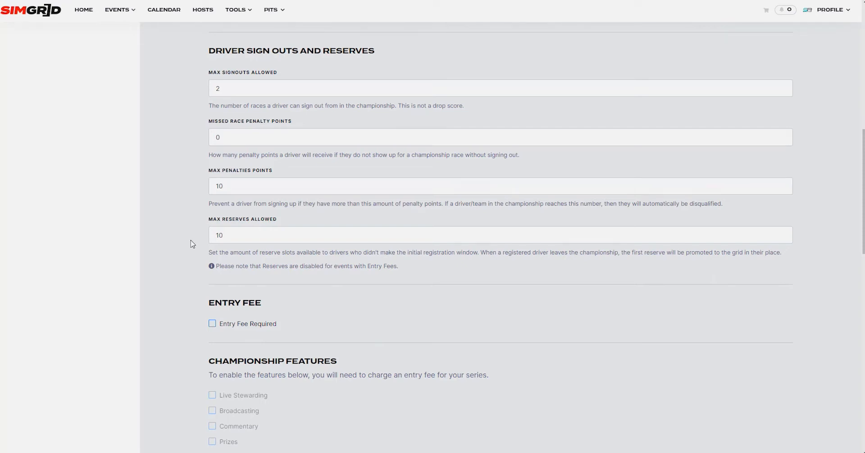
Set the maximum signouts allowed to 0 and clear the maximum reserves value
{"action": "left_click_drag", "start_coordinate": [221, 86], "coordinate": [194, 88]}
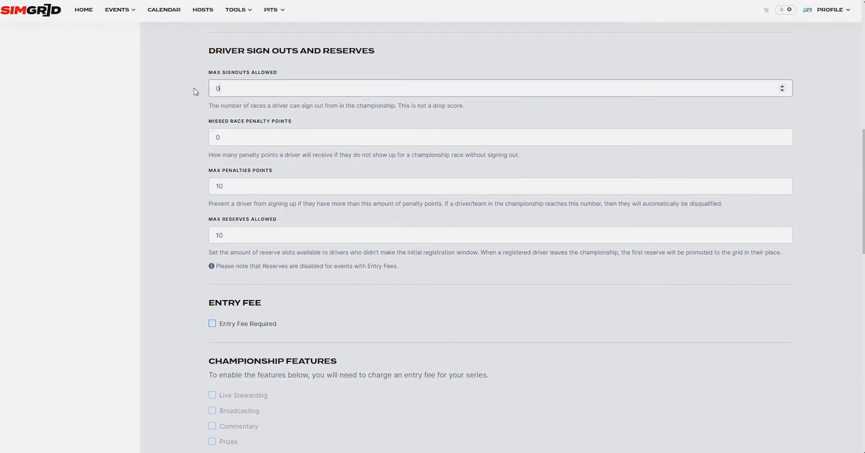
{"action": "left_click", "coordinate": [189, 143]}
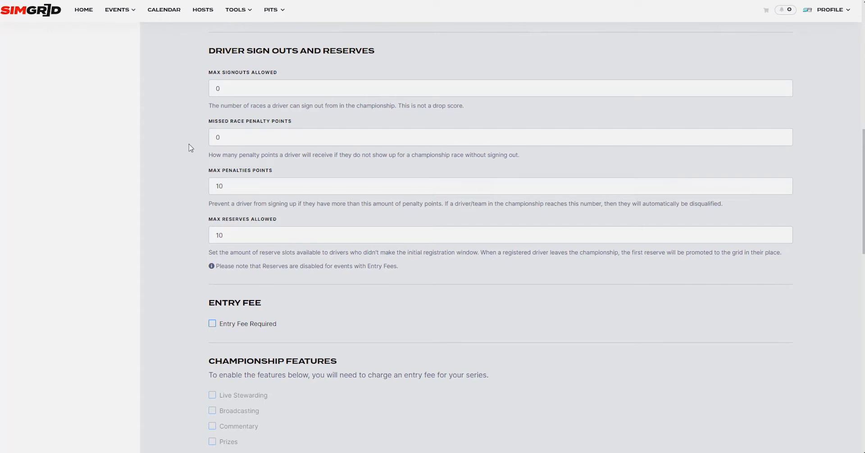
{"action": "left_click_drag", "start_coordinate": [237, 234], "coordinate": [196, 236]}
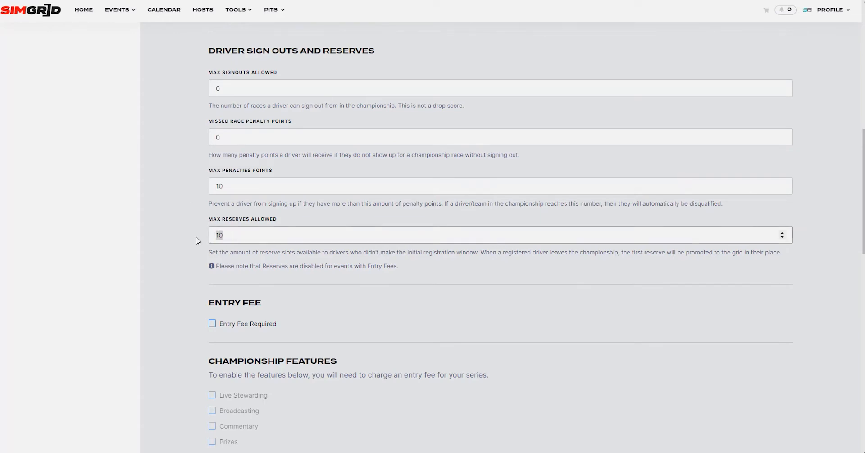
{"action": "key", "text": "BackSpace"}
{"action": "left_click", "coordinate": [196, 237]}
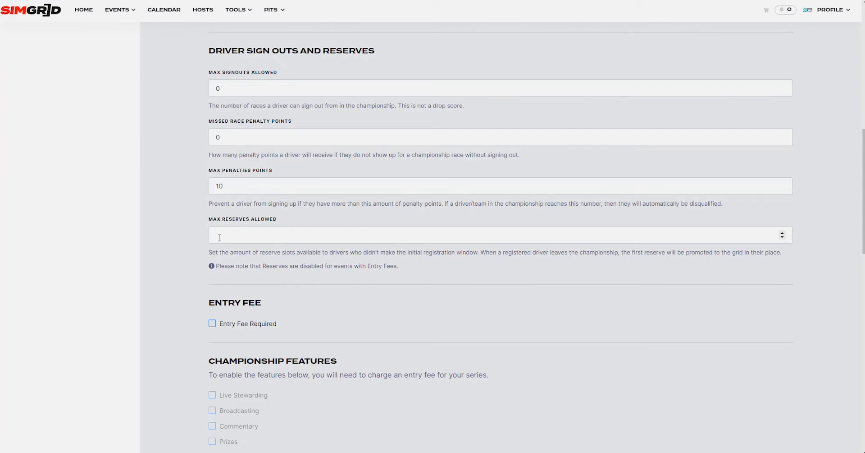
Try the Entry Fee Required option, review its payment link example, and turn the option off again
{"action": "scroll", "coordinate": [219, 238], "scroll_direction": "down", "scroll_amount": 5}
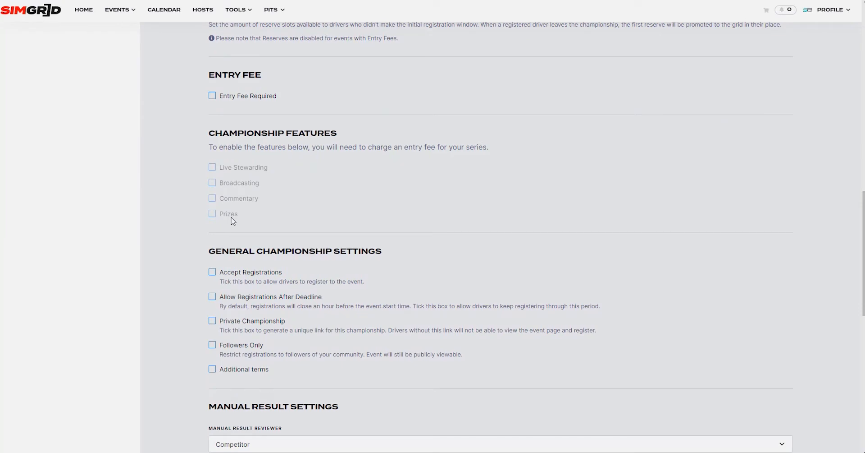
{"action": "left_click", "coordinate": [212, 96]}
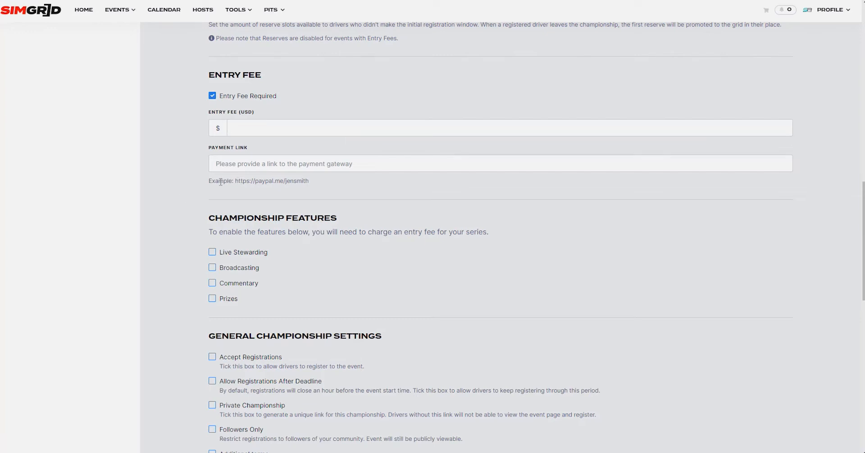
{"action": "left_click_drag", "start_coordinate": [205, 181], "coordinate": [325, 182]}
{"action": "left_click", "coordinate": [213, 96]}
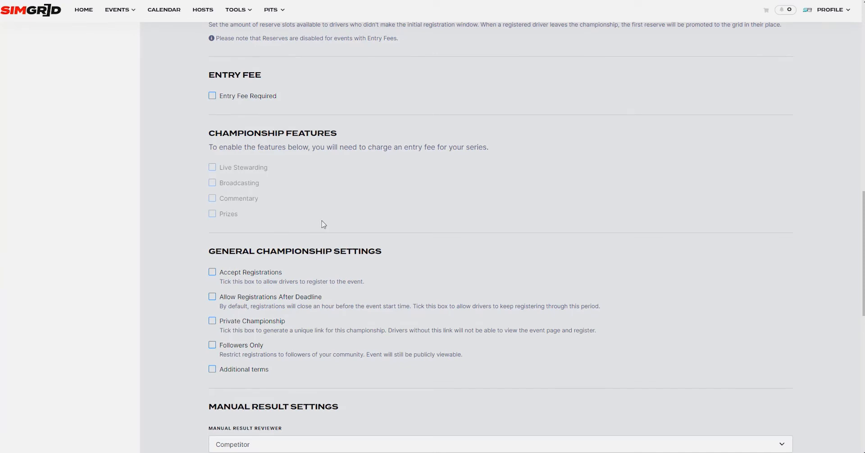
Try the Private Championship option, turn it off again, and review the Followers Only setting
{"action": "scroll", "coordinate": [323, 224], "scroll_direction": "down", "scroll_amount": 3}
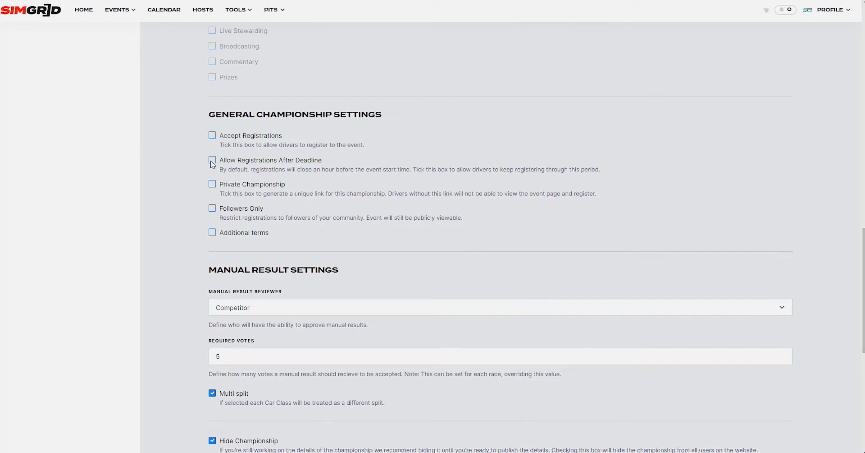
{"action": "left_click", "coordinate": [212, 184]}
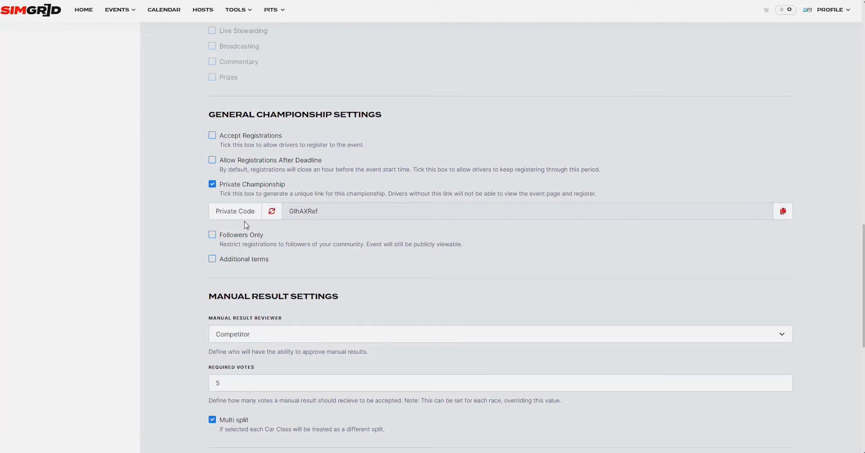
{"action": "left_click", "coordinate": [213, 185]}
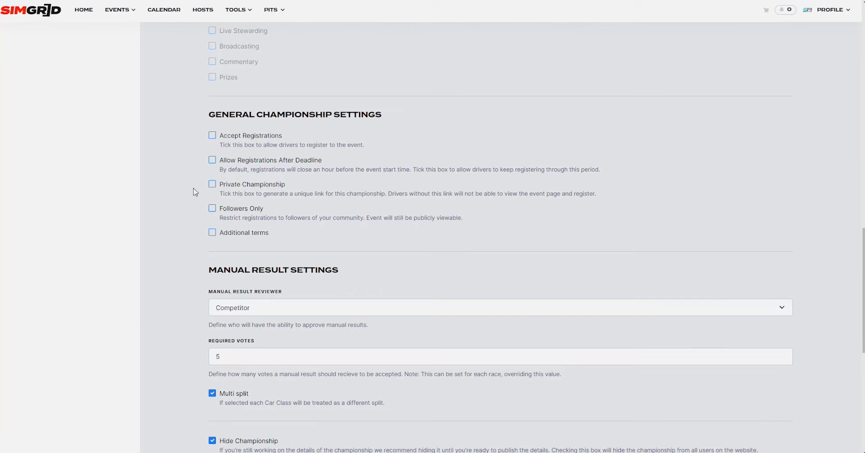
{"action": "left_click_drag", "start_coordinate": [221, 209], "coordinate": [271, 211]}
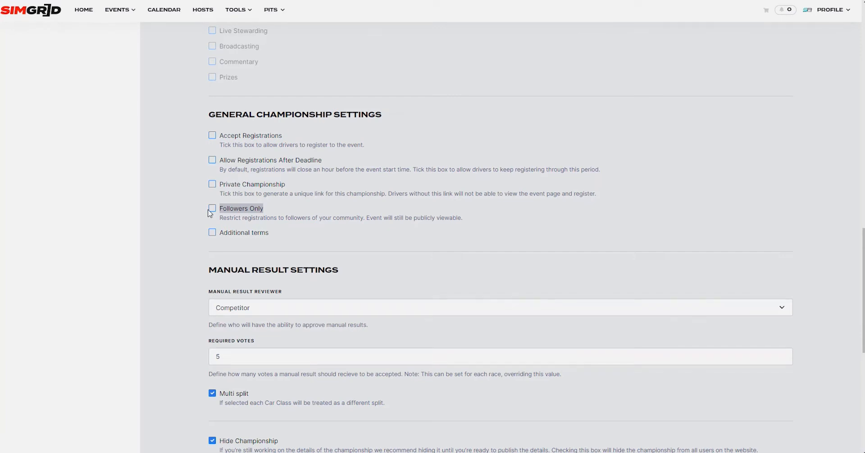
Review the Manual Result Settings, including the manual result reviewer and required votes
{"action": "scroll", "coordinate": [211, 212], "scroll_direction": "down", "scroll_amount": 4}
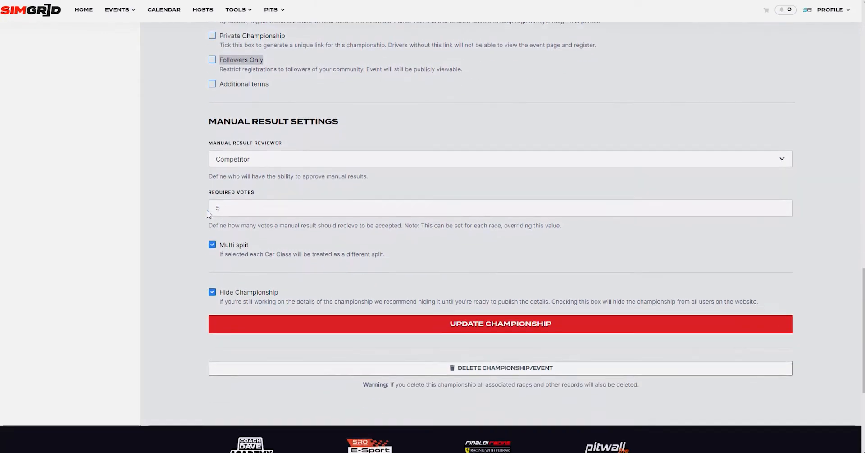
{"action": "scroll", "coordinate": [208, 97], "scroll_direction": "down", "scroll_amount": 1}
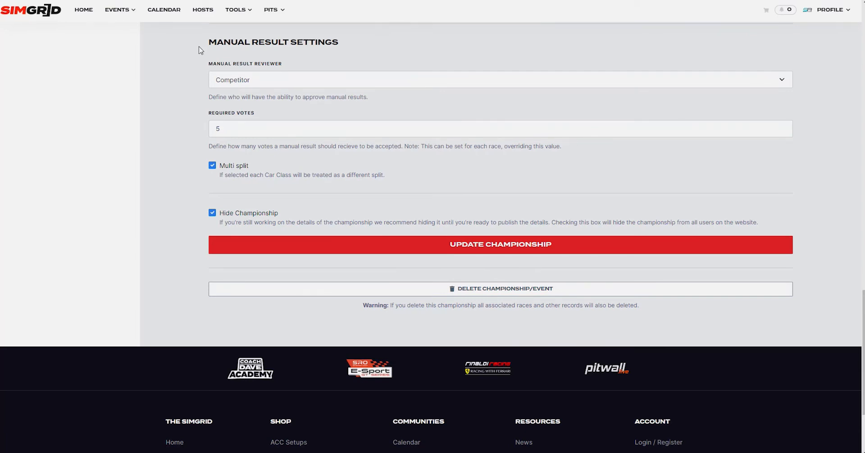
{"action": "left_click_drag", "start_coordinate": [199, 47], "coordinate": [341, 48]}
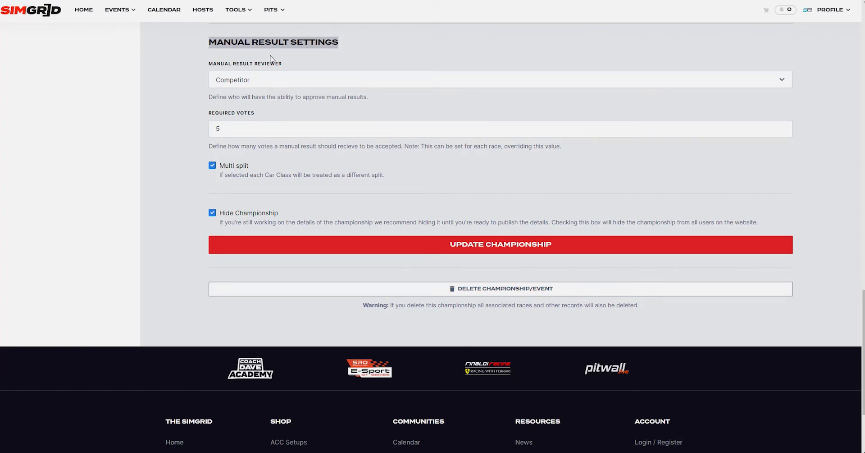
{"action": "left_click", "coordinate": [207, 67]}
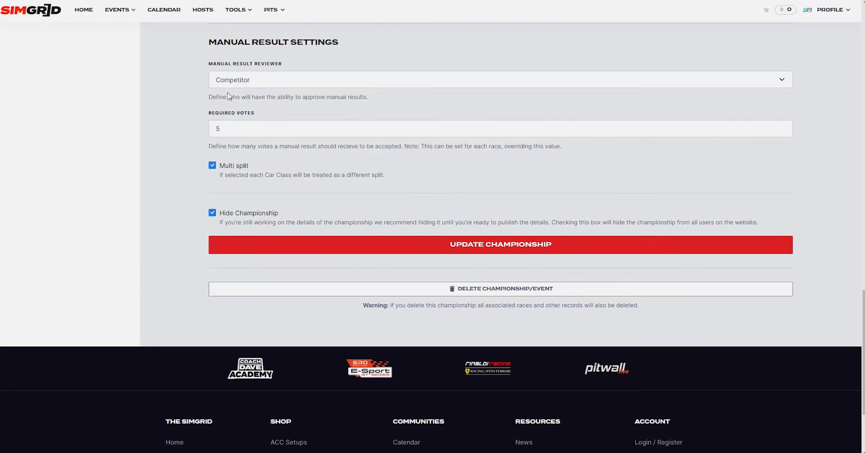
Try switching the Multi split and Hide Championship options off, and turn both back on
{"action": "left_click_drag", "start_coordinate": [220, 166], "coordinate": [254, 168]}
{"action": "left_click", "coordinate": [212, 167]}
{"action": "left_click", "coordinate": [212, 166]}
{"action": "left_click", "coordinate": [210, 175]}
{"action": "left_click", "coordinate": [210, 213]}
{"action": "left_click", "coordinate": [213, 213]}
Open the championship's Details & Rules page and examine the championship details and rules text
{"action": "left_click_drag", "start_coordinate": [864, 351], "coordinate": [864, 65]}
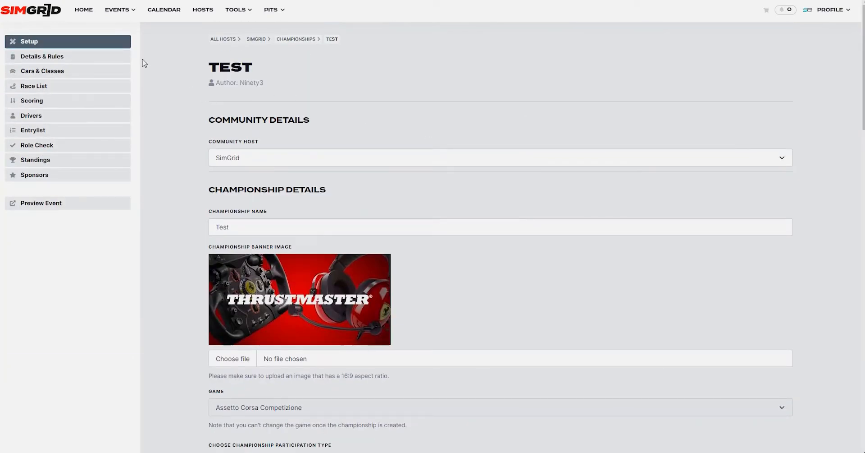
{"action": "left_click", "coordinate": [98, 58]}
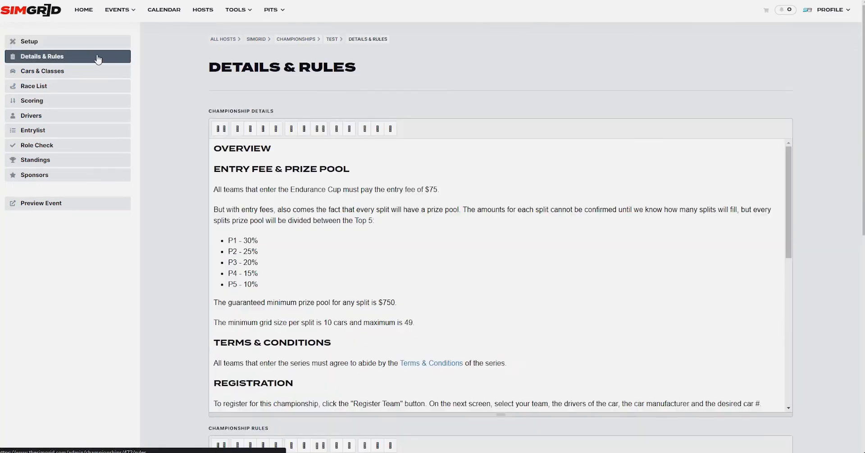
{"action": "scroll", "coordinate": [193, 158], "scroll_direction": "down", "scroll_amount": 2}
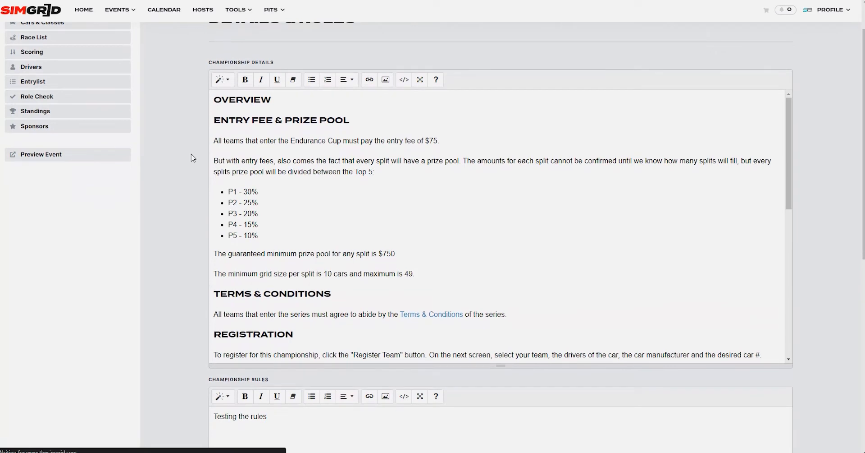
{"action": "scroll", "coordinate": [193, 159], "scroll_direction": "up", "scroll_amount": 1}
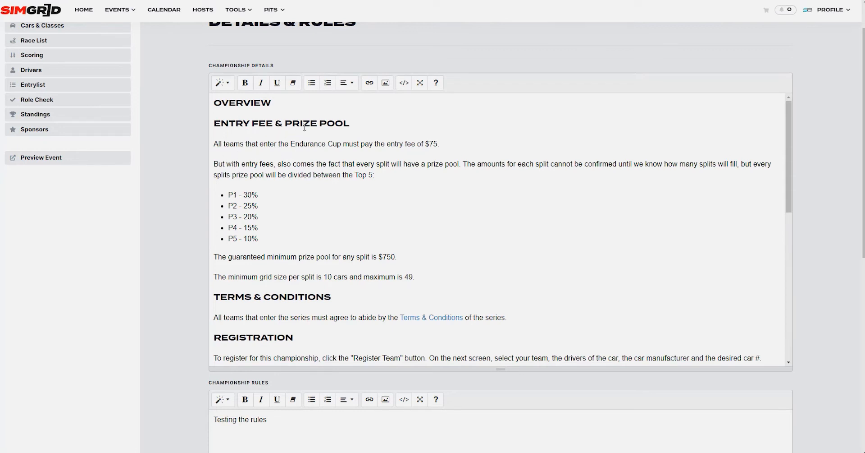
{"action": "scroll", "coordinate": [293, 166], "scroll_direction": "down", "scroll_amount": 5}
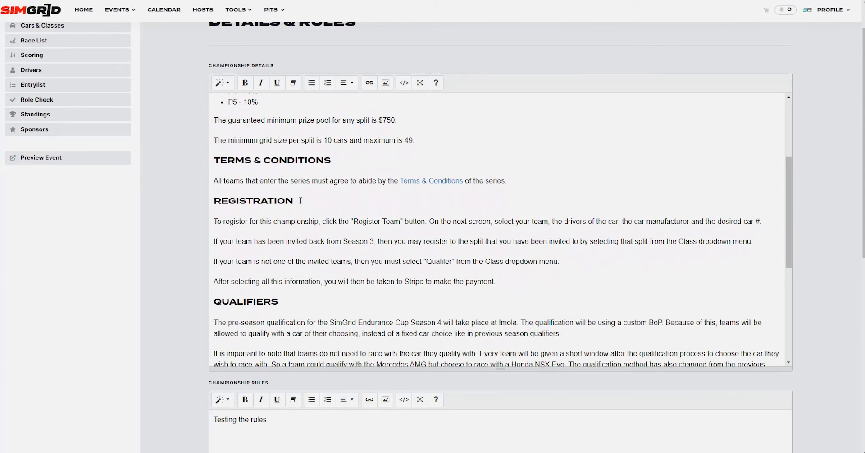
{"action": "scroll", "coordinate": [257, 228], "scroll_direction": "down", "scroll_amount": 3}
{"action": "scroll", "coordinate": [285, 251], "scroll_direction": "down", "scroll_amount": 1}
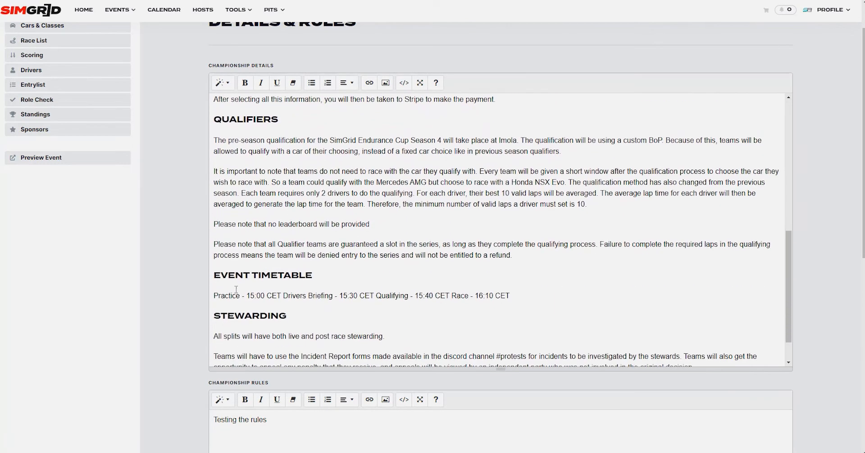
{"action": "scroll", "coordinate": [265, 282], "scroll_direction": "down", "scroll_amount": 1}
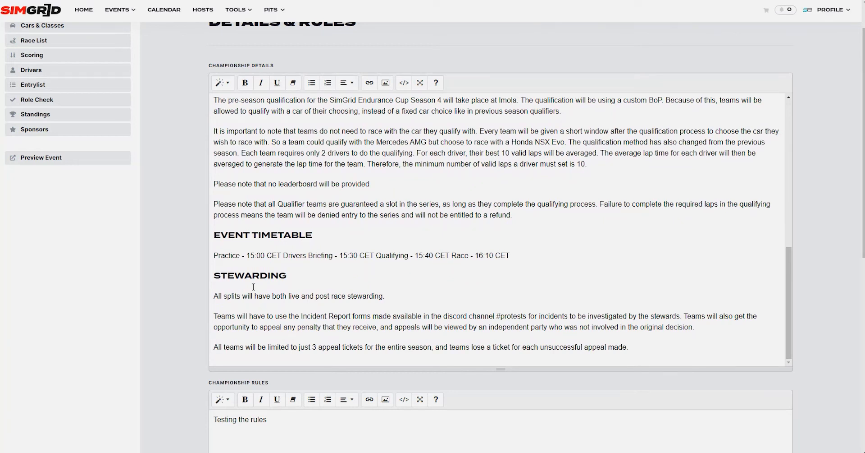
{"action": "left_click_drag", "start_coordinate": [207, 66], "coordinate": [279, 76]}
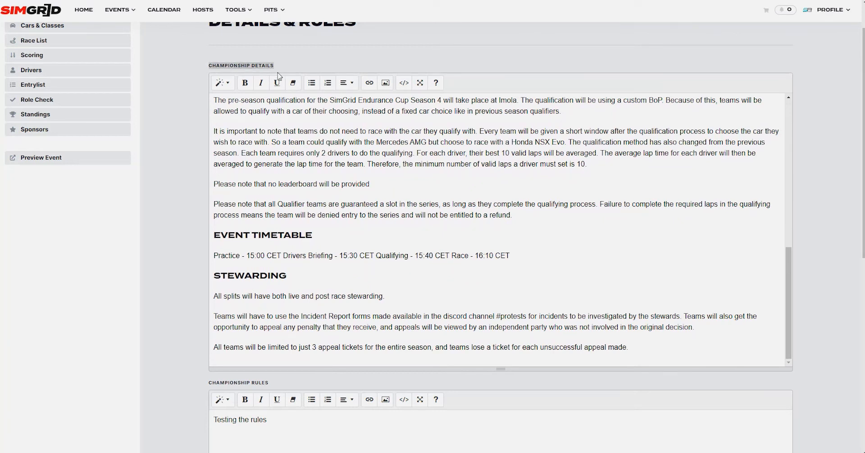
{"action": "scroll", "coordinate": [183, 211], "scroll_direction": "down", "scroll_amount": 4}
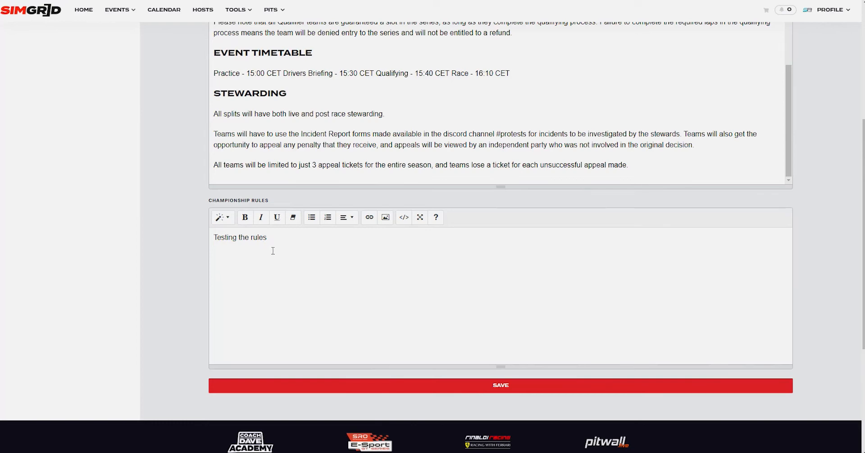
{"action": "scroll", "coordinate": [198, 216], "scroll_direction": "up", "scroll_amount": 5}
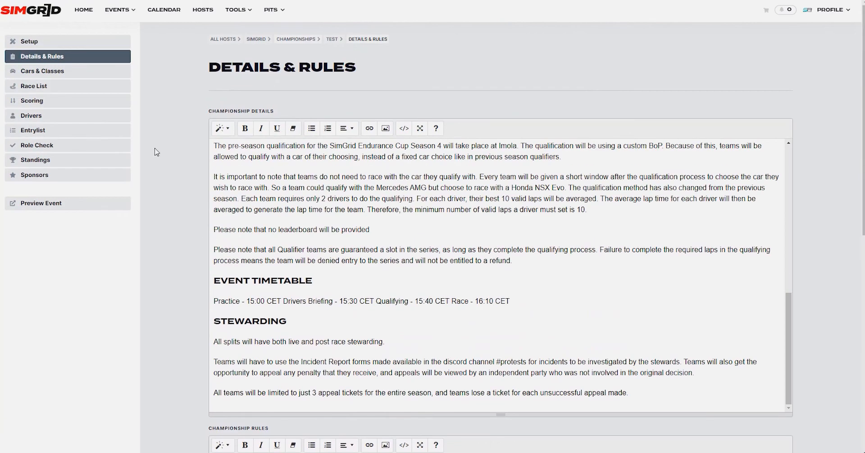
Preview the Test event, examine its information overview, and open its rules
{"action": "left_click", "coordinate": [80, 210]}
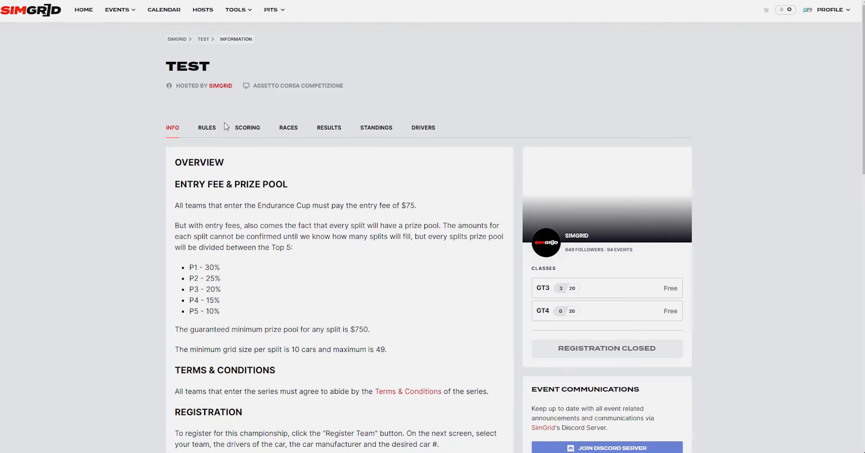
{"action": "left_click_drag", "start_coordinate": [175, 161], "coordinate": [397, 313]}
{"action": "left_click", "coordinate": [397, 314]}
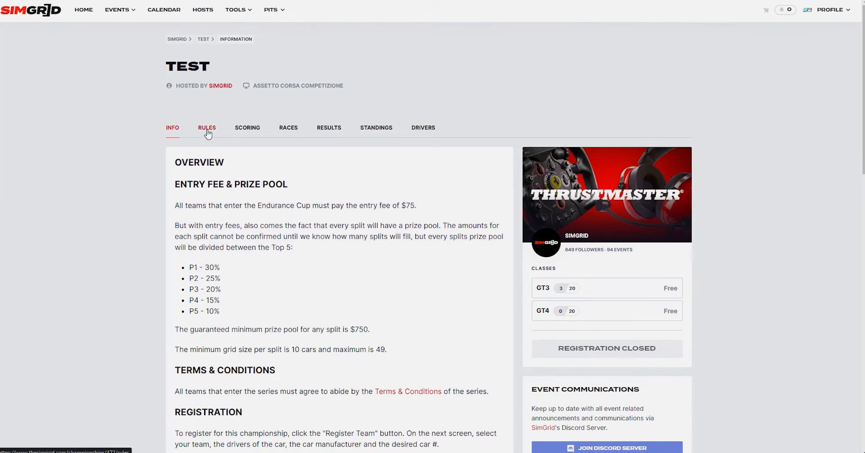
{"action": "left_click", "coordinate": [208, 134]}
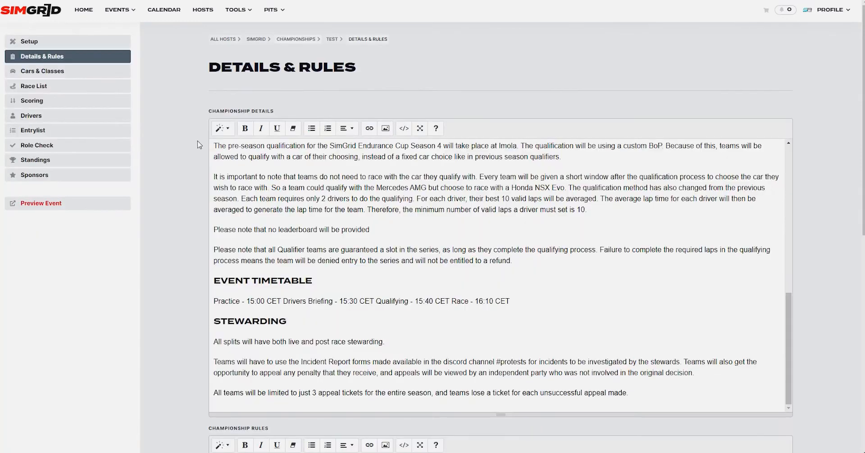
Open the championship's Cars & Classes page and change the second car class to GT3
{"action": "left_click", "coordinate": [84, 76]}
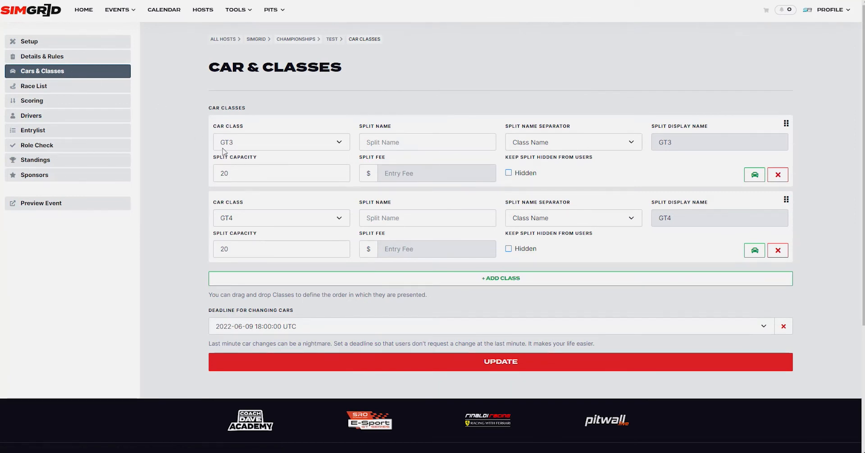
{"action": "left_click", "coordinate": [246, 223]}
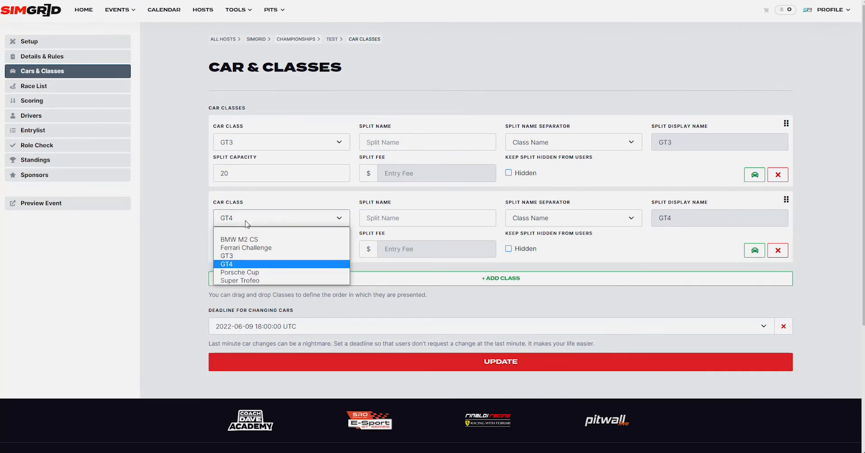
{"action": "left_click", "coordinate": [231, 256]}
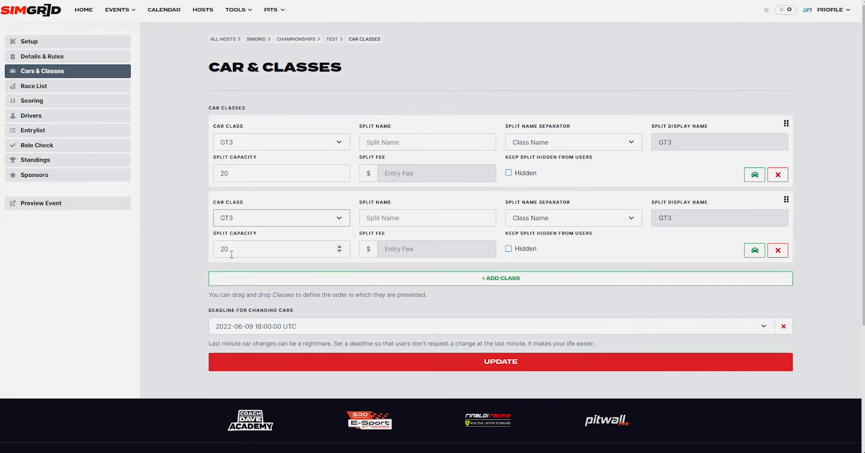
Name the first GT3 class's split Split 1 and the second GT3 class's split Split 2
{"action": "left_click", "coordinate": [399, 142]}
{"action": "left_click", "coordinate": [486, 146]}
{"action": "left_click", "coordinate": [486, 146]}
{"action": "left_click", "coordinate": [434, 163]}
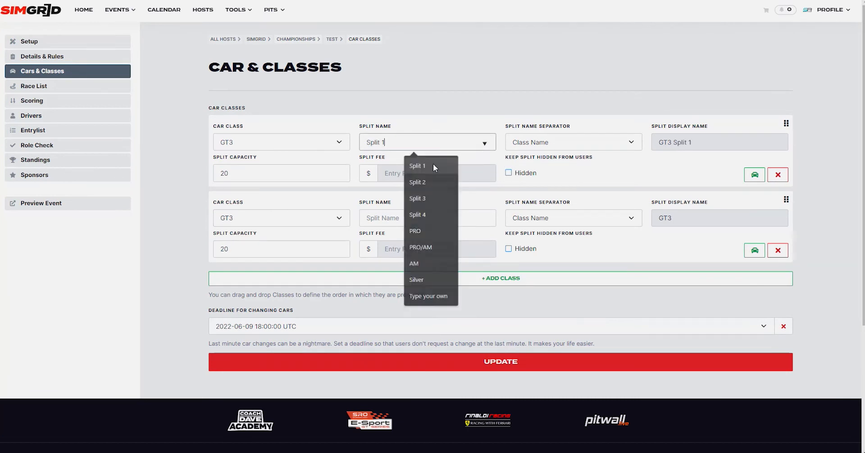
{"action": "left_click", "coordinate": [486, 221]}
{"action": "left_click", "coordinate": [428, 258]}
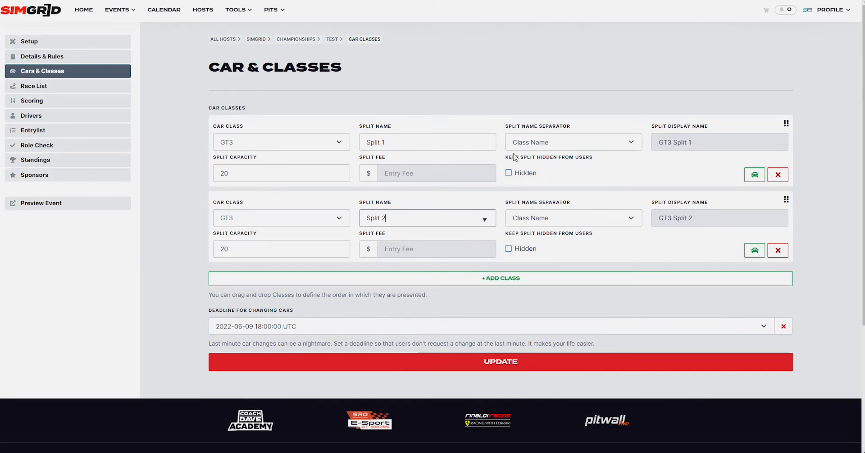
Clear the split names of both car classes and change the second class to GT4
{"action": "left_click_drag", "start_coordinate": [412, 146], "coordinate": [320, 142]}
{"action": "key", "text": "BackSpace"}
{"action": "left_click_drag", "start_coordinate": [406, 218], "coordinate": [392, 231]}
{"action": "key", "text": "BackSpace"}
{"action": "left_click", "coordinate": [247, 223]}
{"action": "left_click", "coordinate": [227, 263]}
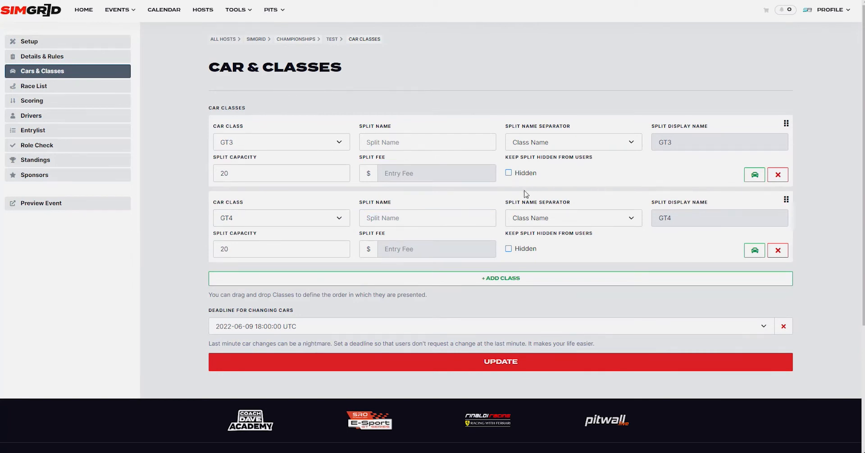
Open the GT3 class's car list and deselect all of its cars
{"action": "left_click", "coordinate": [756, 176]}
{"action": "left_click", "coordinate": [238, 199]}
{"action": "left_click", "coordinate": [237, 198]}
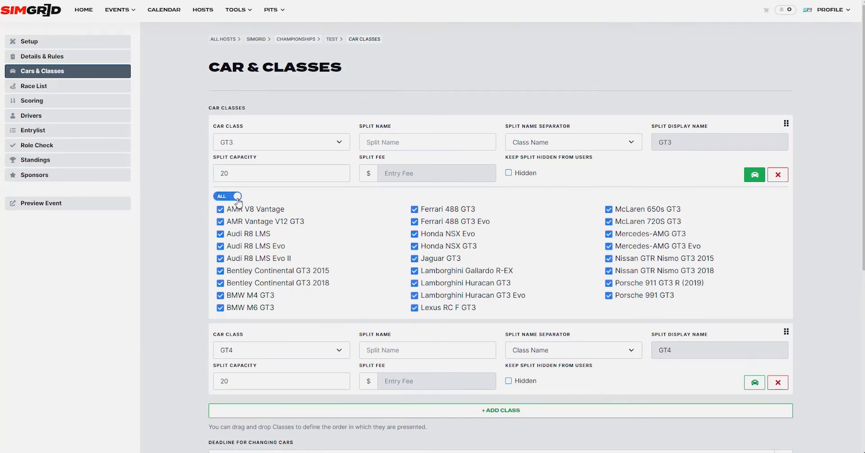
{"action": "left_click", "coordinate": [238, 198]}
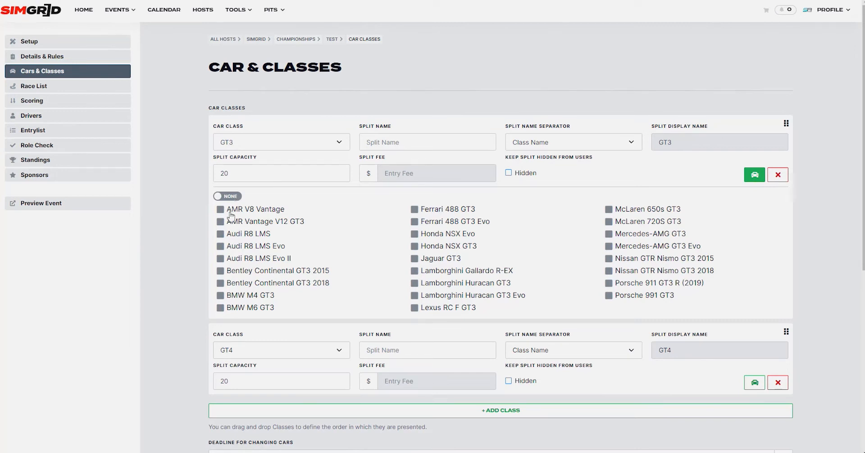
Try allowing individual GT3 cars such as the Audi R8 LMS Evo II and BMW M4 GT3, switch the all-cars toggle again, and close the list
{"action": "left_click", "coordinate": [221, 259]}
{"action": "left_click", "coordinate": [221, 283]}
{"action": "left_click", "coordinate": [221, 295]}
{"action": "left_click", "coordinate": [414, 222]}
{"action": "left_click", "coordinate": [415, 246]}
{"action": "left_click", "coordinate": [228, 196]}
{"action": "left_click", "coordinate": [755, 175]}
Open the GT4 class's car list, make sure all its cars are selected, and close the list
{"action": "scroll", "coordinate": [760, 232], "scroll_direction": "down", "scroll_amount": 1}
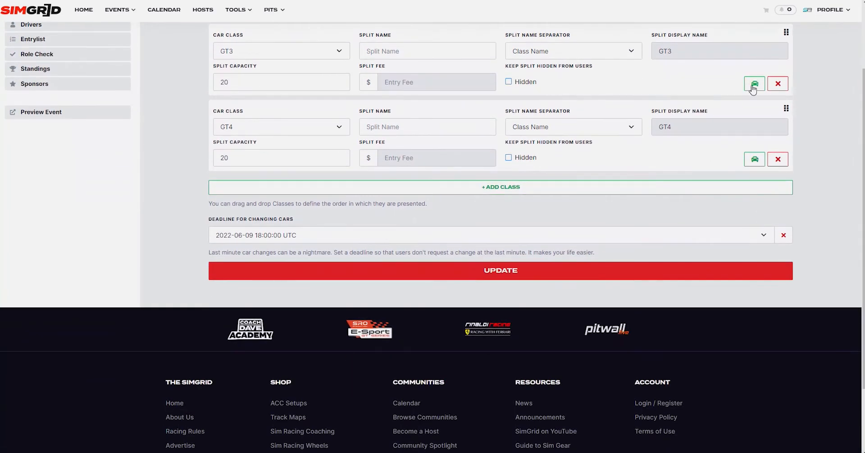
{"action": "left_click", "coordinate": [755, 158]}
{"action": "left_click", "coordinate": [224, 181]}
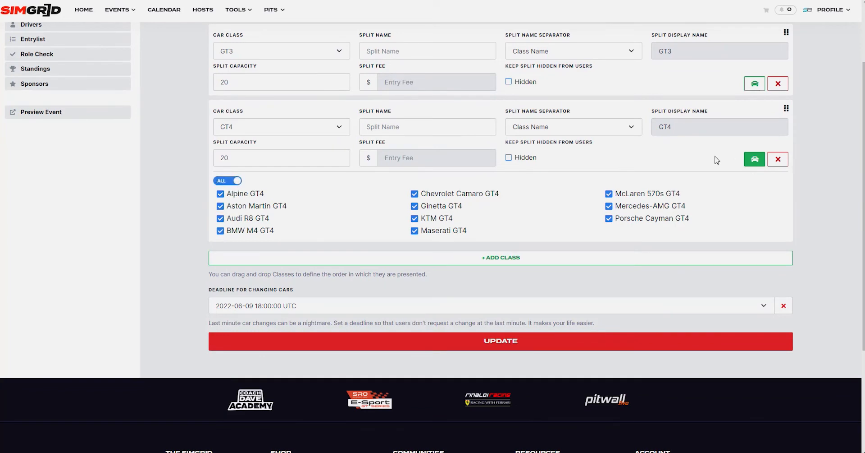
{"action": "left_click", "coordinate": [754, 159]}
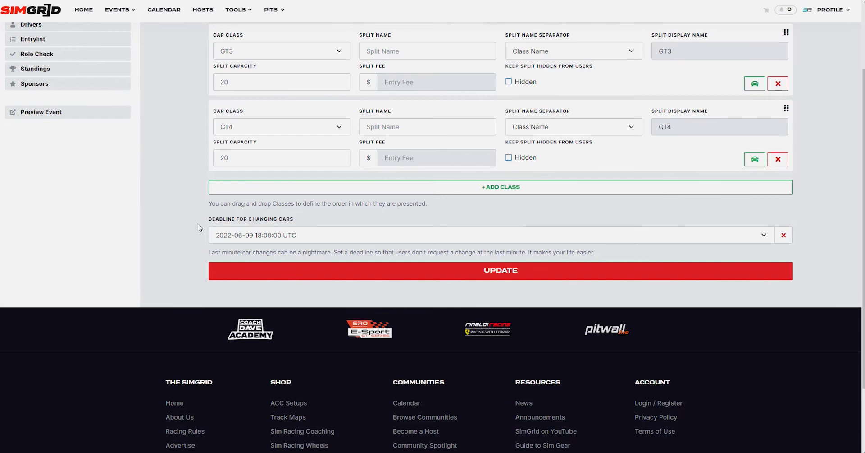
{"action": "left_click_drag", "start_coordinate": [209, 222], "coordinate": [300, 224]}
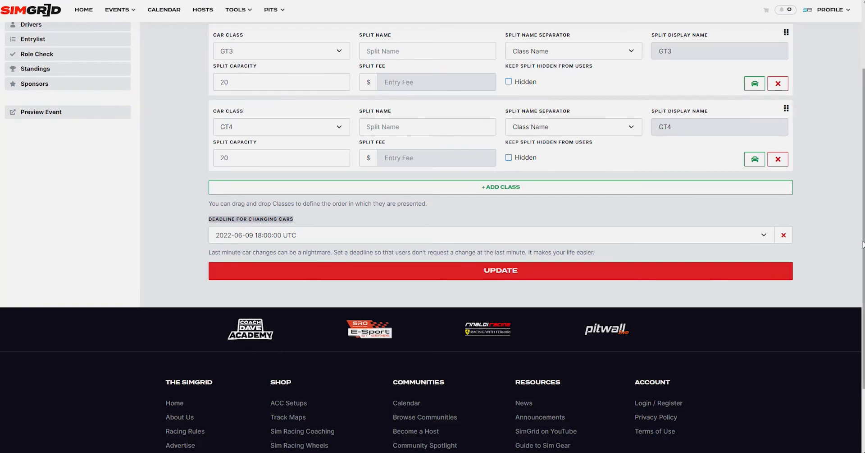
{"action": "left_click", "coordinate": [784, 235]}
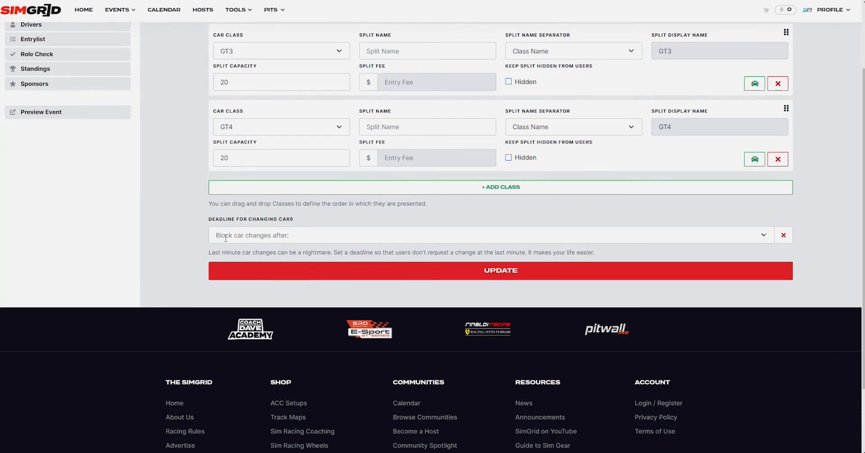
{"action": "left_click", "coordinate": [225, 236]}
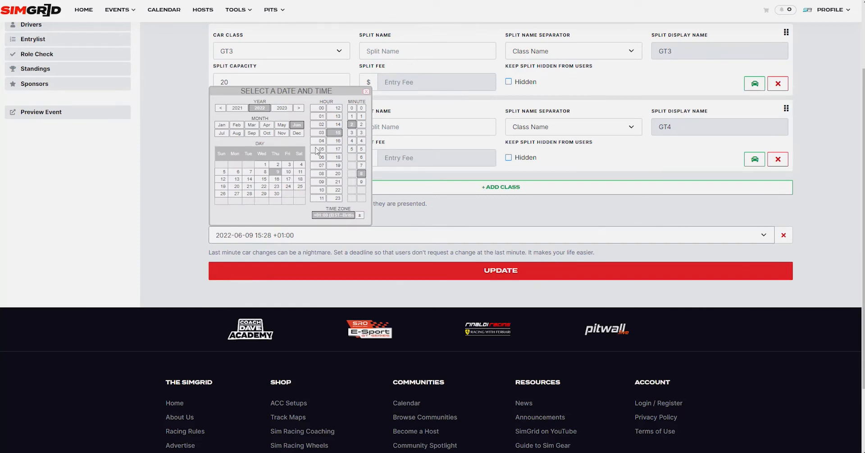
{"action": "left_click", "coordinate": [335, 141]}
{"action": "left_click", "coordinate": [352, 108]}
{"action": "left_click", "coordinate": [361, 108]}
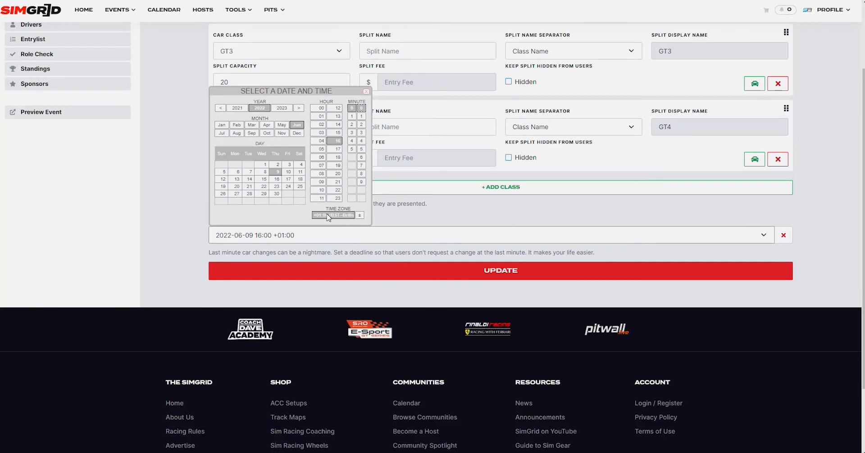
{"action": "left_click", "coordinate": [477, 276]}
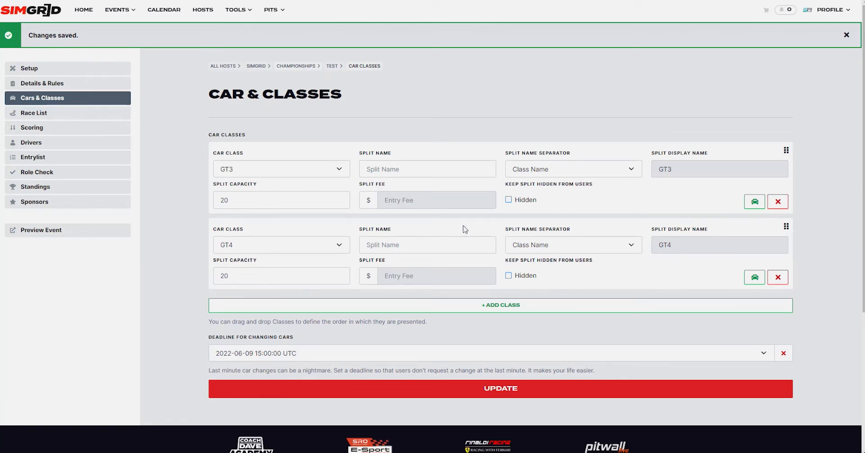
Try moving the deadline for changing cars to 2022-06-16 and clear it without saving
{"action": "left_click", "coordinate": [660, 168]}
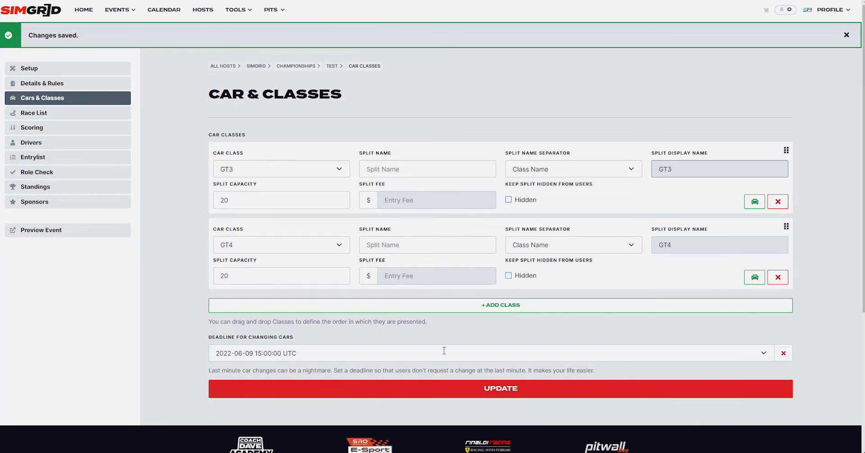
{"action": "left_click", "coordinate": [265, 350]}
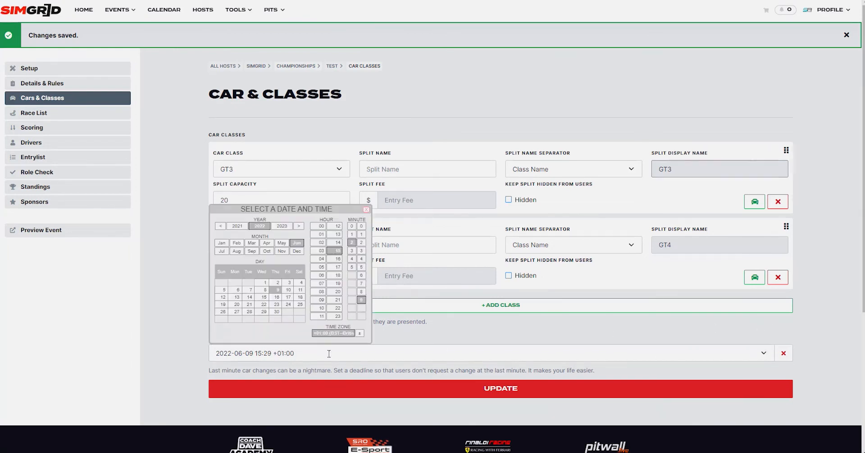
{"action": "left_click", "coordinate": [277, 298]}
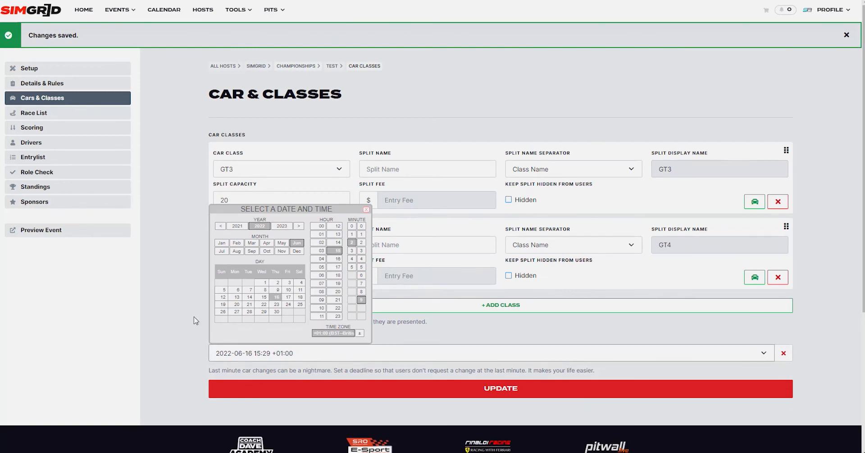
{"action": "left_click", "coordinate": [784, 355]}
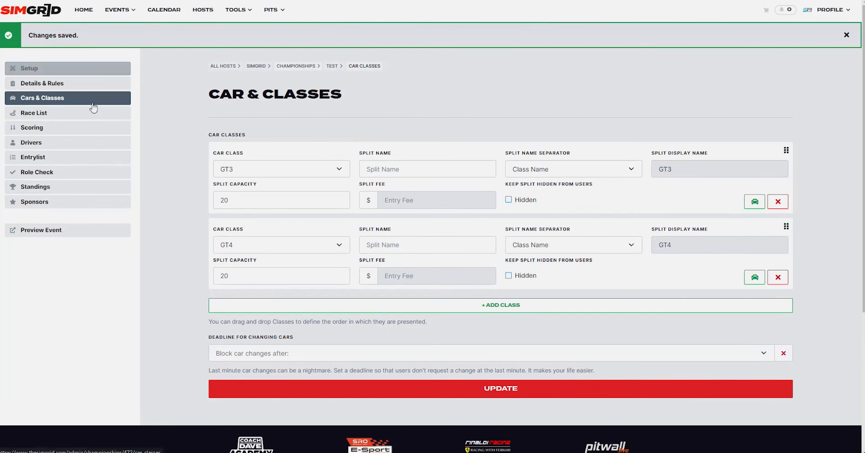
{"action": "left_click", "coordinate": [69, 114]}
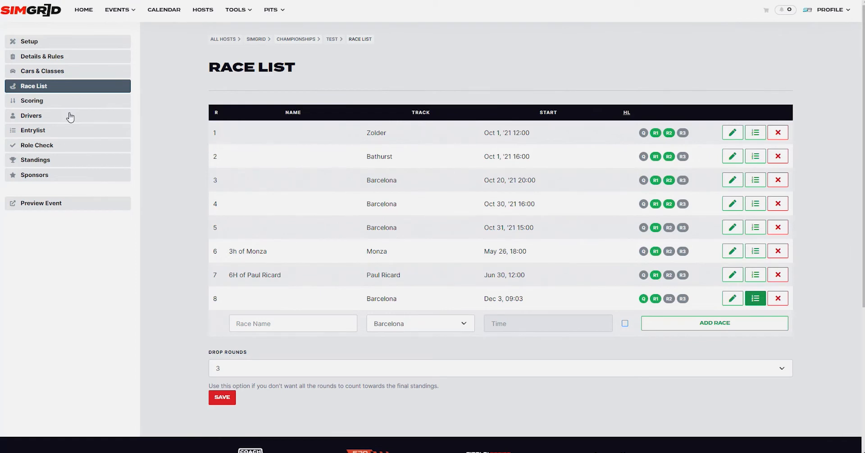
{"action": "left_click", "coordinate": [253, 326]}
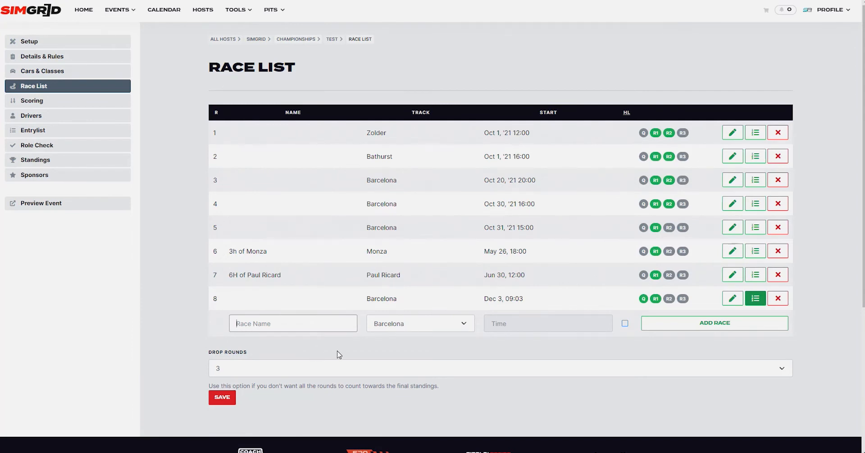
{"action": "left_click", "coordinate": [403, 323]}
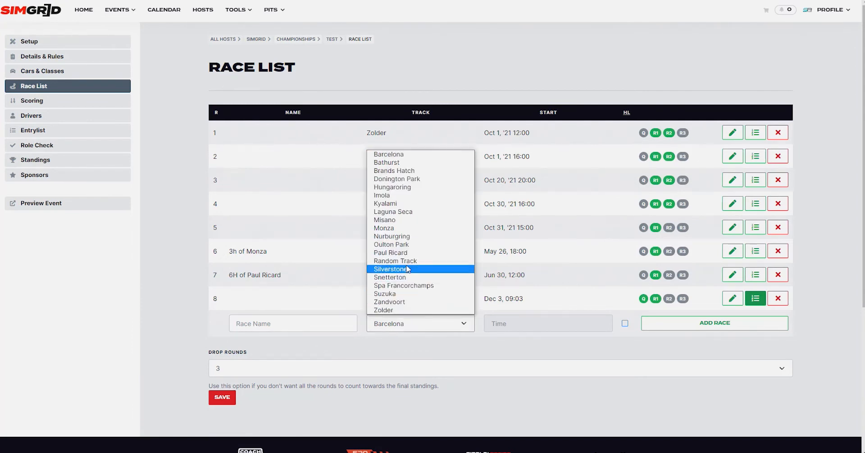
{"action": "left_click", "coordinate": [395, 207]}
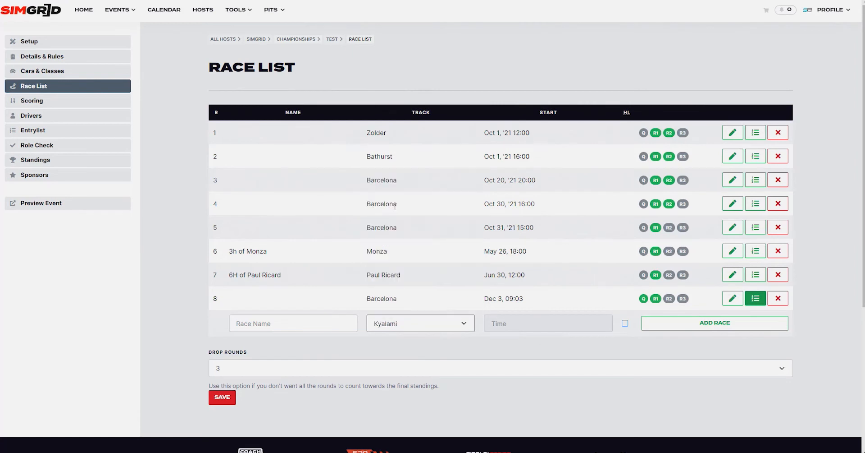
{"action": "left_click", "coordinate": [518, 324]}
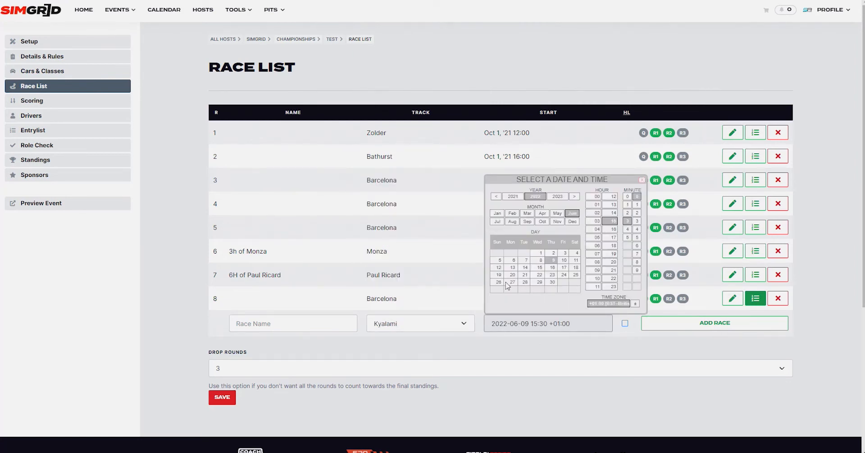
{"action": "left_click", "coordinate": [552, 282]}
{"action": "left_click", "coordinate": [611, 196]}
{"action": "left_click", "coordinate": [627, 197]}
{"action": "left_click", "coordinate": [687, 332]}
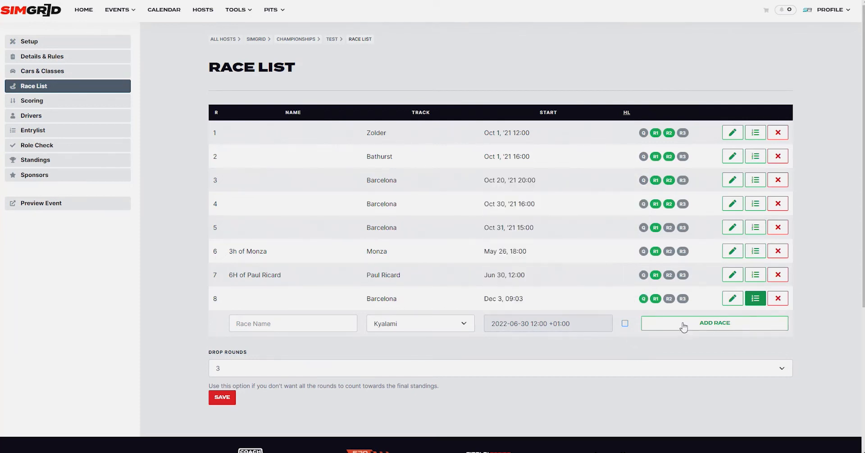
{"action": "left_click", "coordinate": [684, 326]}
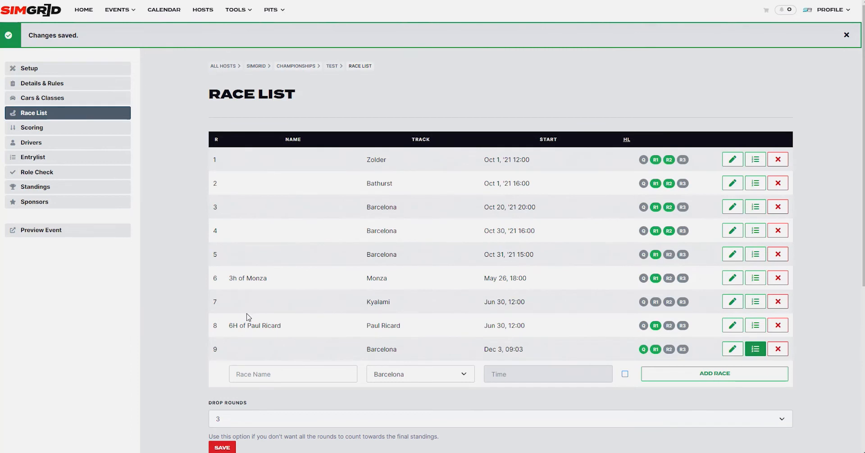
Set the championship's drop rounds to 0 and save the race list
{"action": "scroll", "coordinate": [245, 336], "scroll_direction": "down", "scroll_amount": 1}
{"action": "left_click_drag", "start_coordinate": [207, 358], "coordinate": [248, 363]}
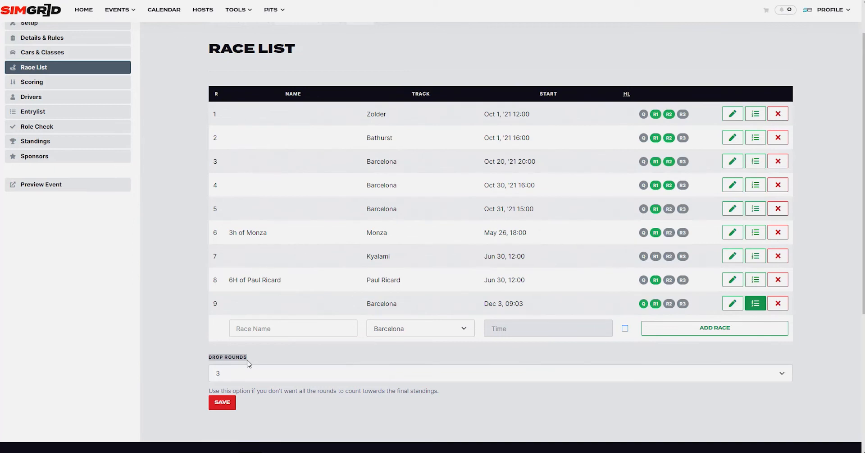
{"action": "left_click", "coordinate": [235, 379]}
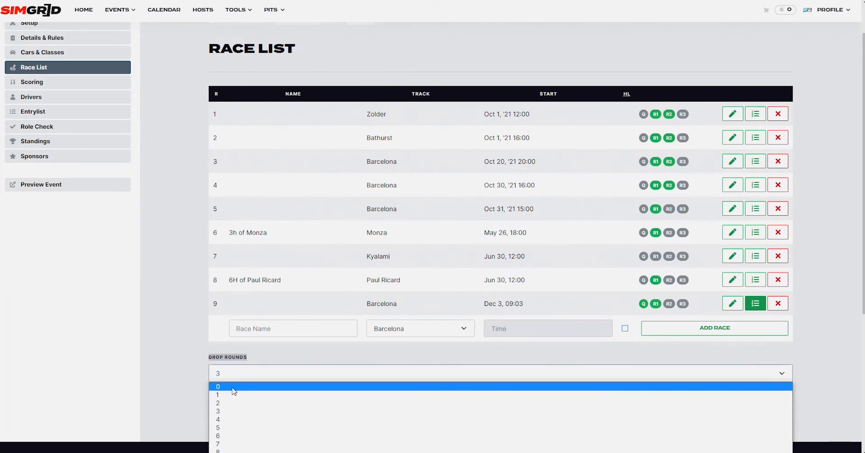
{"action": "left_click", "coordinate": [234, 388]}
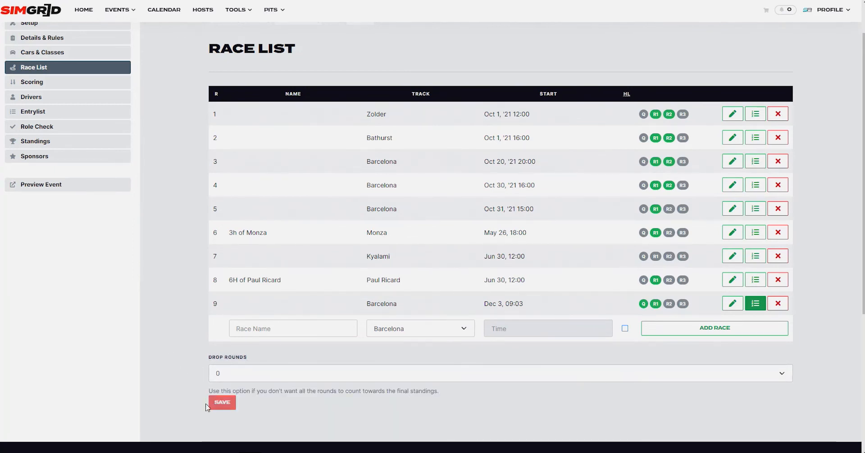
{"action": "left_click", "coordinate": [211, 399]}
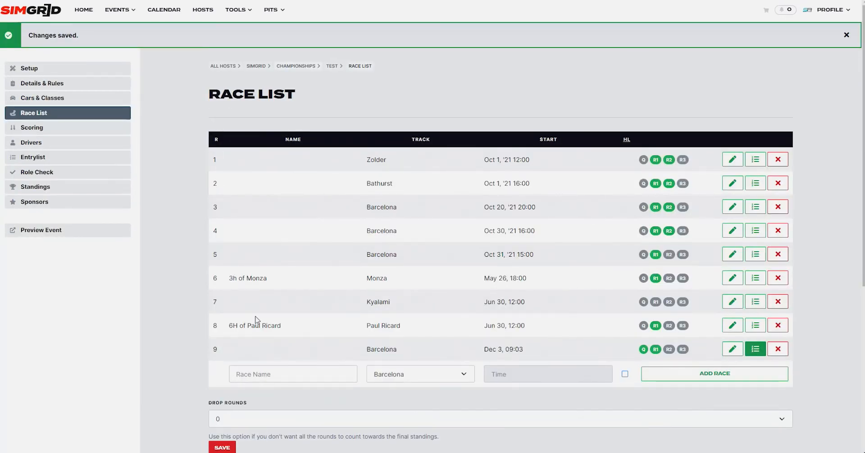
Try setting the drop rounds to 1 and return the value to 0
{"action": "scroll", "coordinate": [240, 421], "scroll_direction": "down", "scroll_amount": 1}
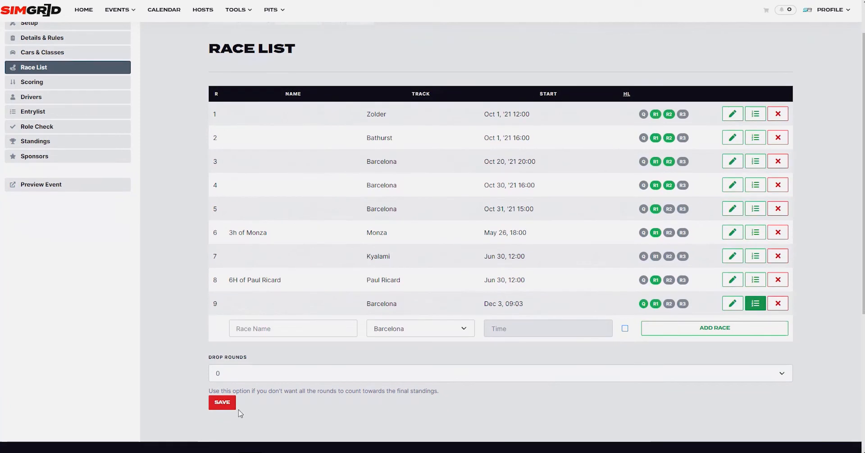
{"action": "left_click", "coordinate": [234, 379]}
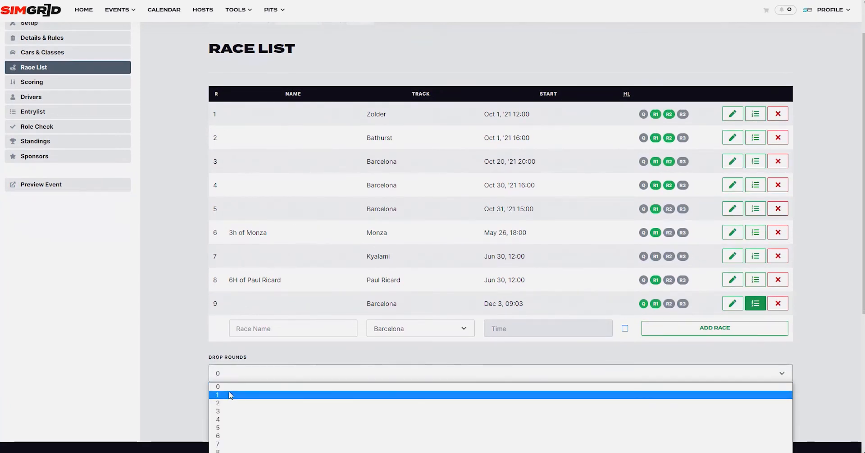
{"action": "left_click", "coordinate": [230, 394]}
{"action": "left_click", "coordinate": [239, 371]}
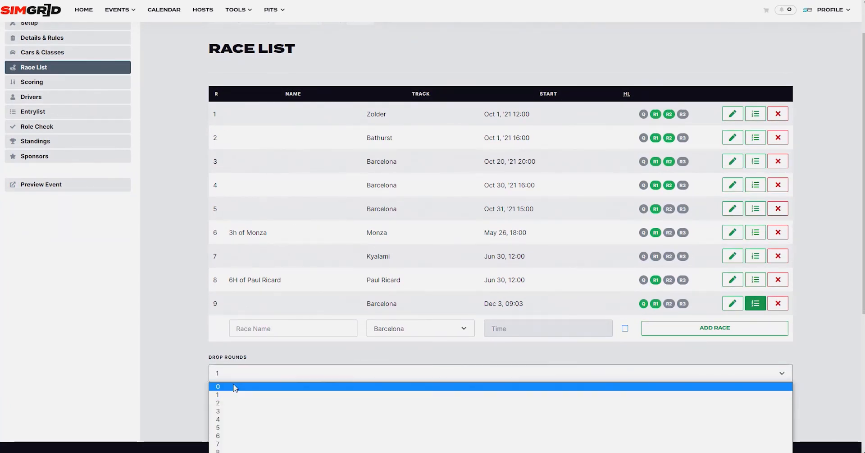
{"action": "left_click", "coordinate": [234, 386]}
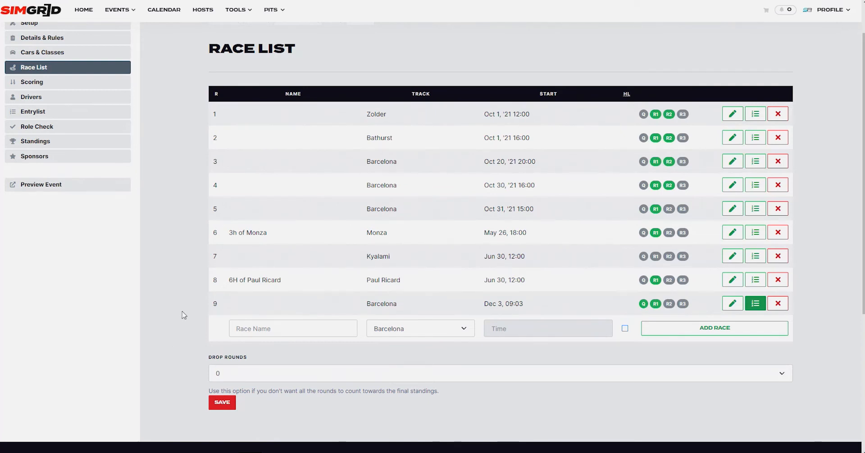
Check the individual race scoring option for round 9 and the championship's Scoring page, and return to the race list
{"action": "left_click", "coordinate": [757, 299]}
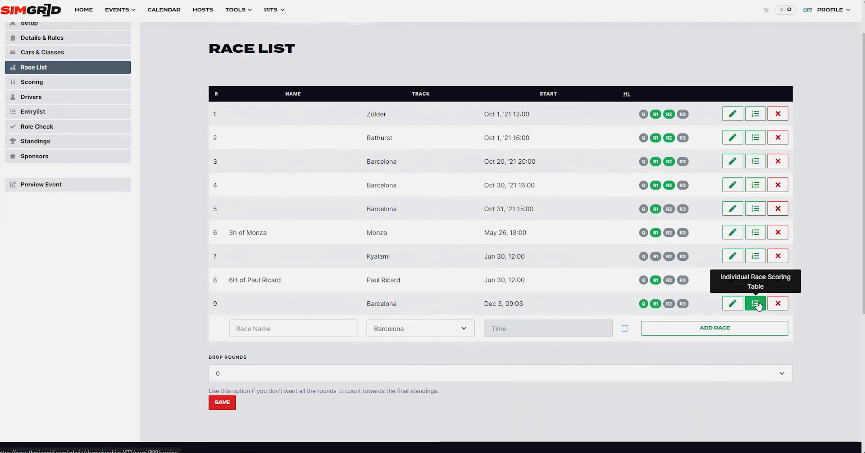
{"action": "left_click", "coordinate": [56, 87]}
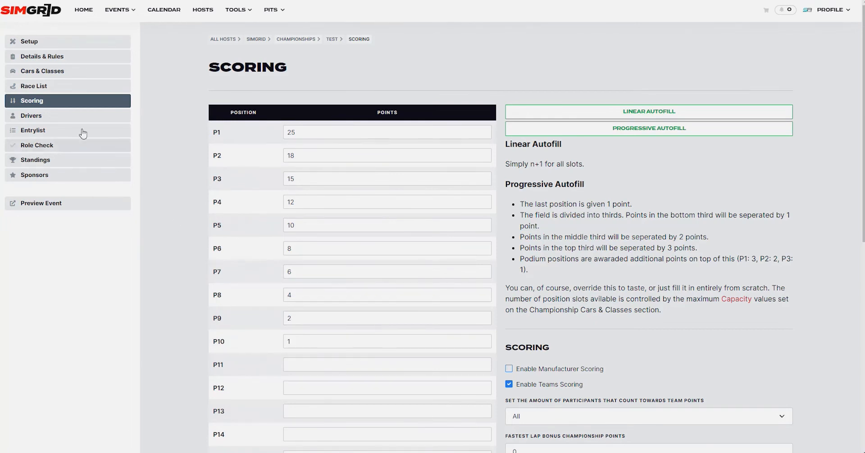
{"action": "left_click", "coordinate": [61, 87]}
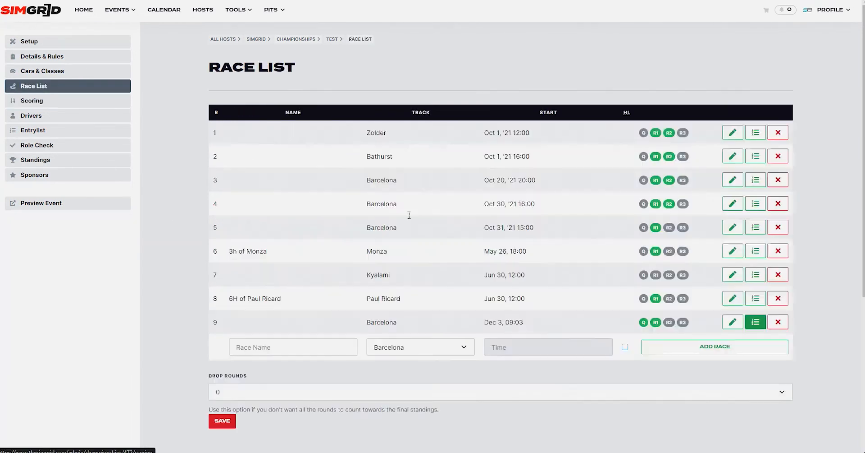
Open the individual scoring table of round 9 at Barcelona and review the points for P1 and P10
{"action": "left_click", "coordinate": [756, 321]}
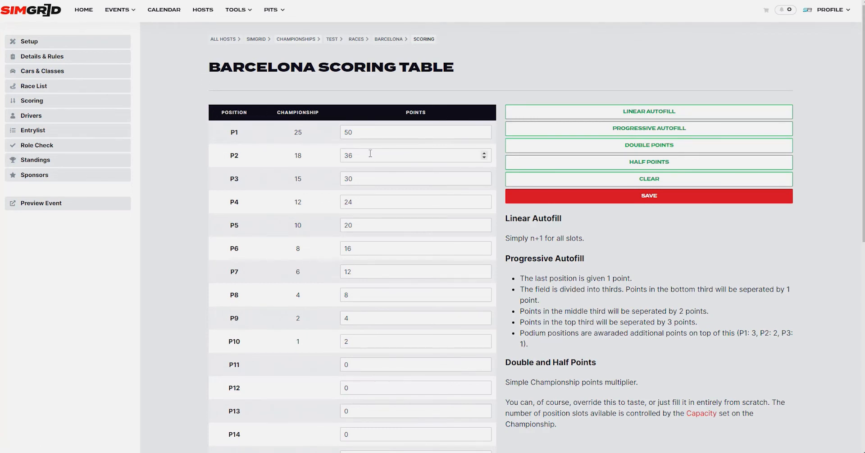
{"action": "left_click_drag", "start_coordinate": [343, 131], "coordinate": [364, 131]}
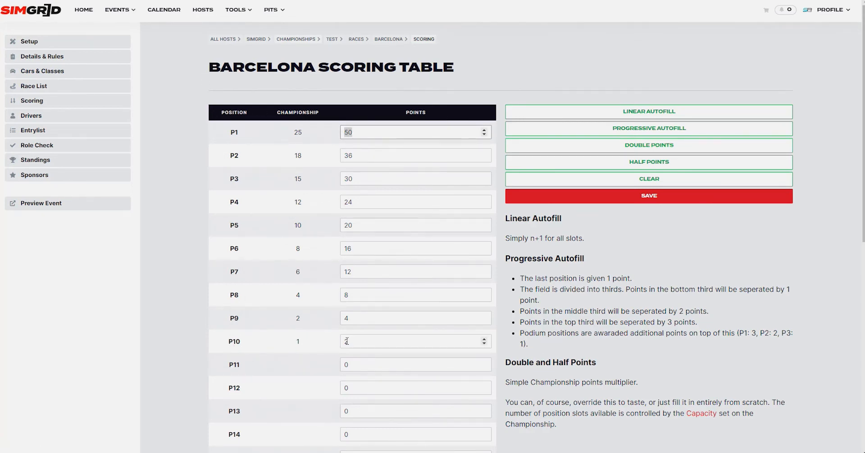
{"action": "left_click", "coordinate": [347, 341]}
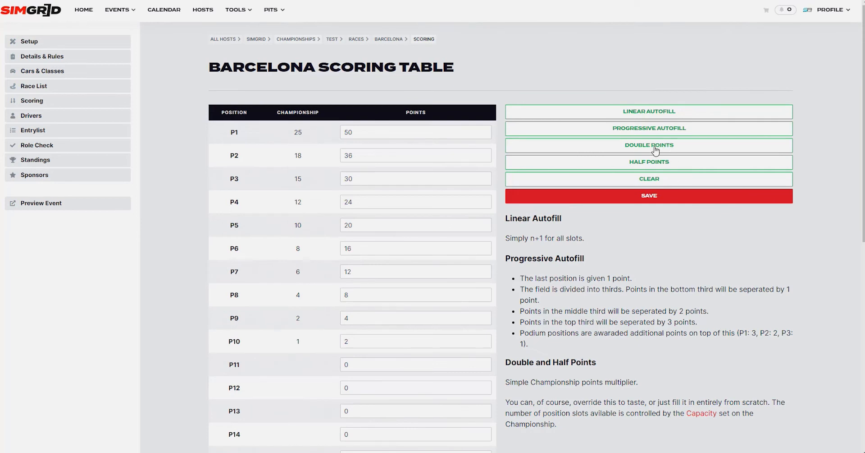
Try half points and progressive autofill on Barcelona's scoring table, clear all its points and save
{"action": "double_click", "coordinate": [647, 166]}
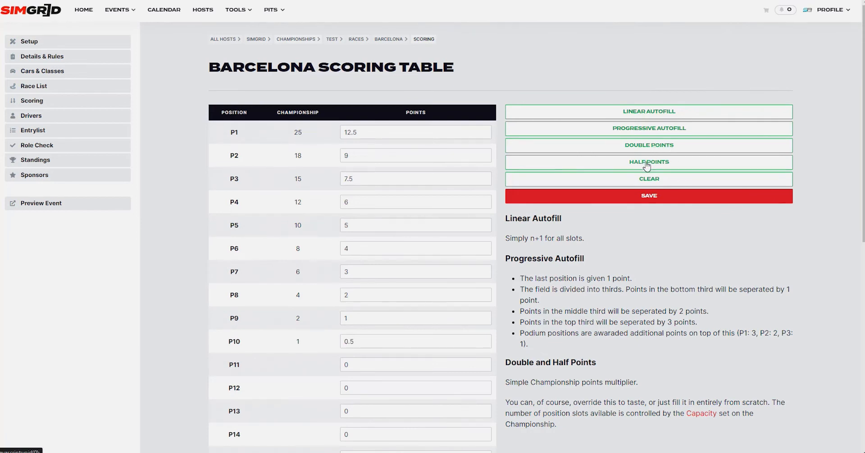
{"action": "left_click", "coordinate": [643, 132]}
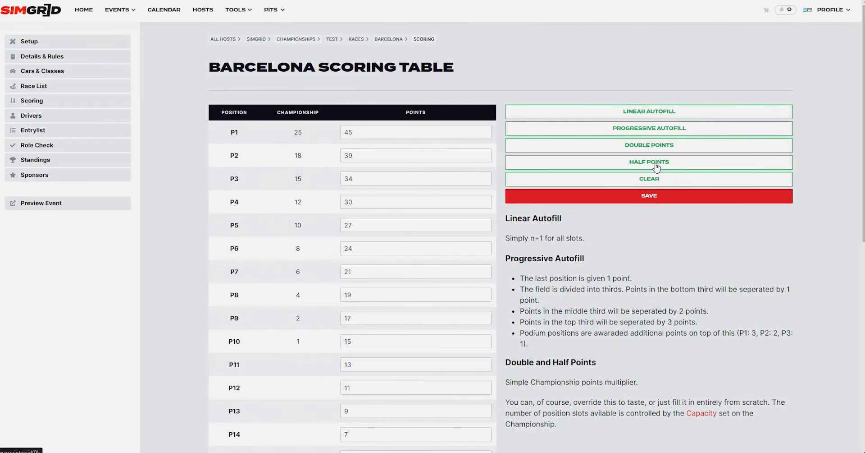
{"action": "left_click", "coordinate": [652, 180]}
{"action": "left_click", "coordinate": [377, 134]}
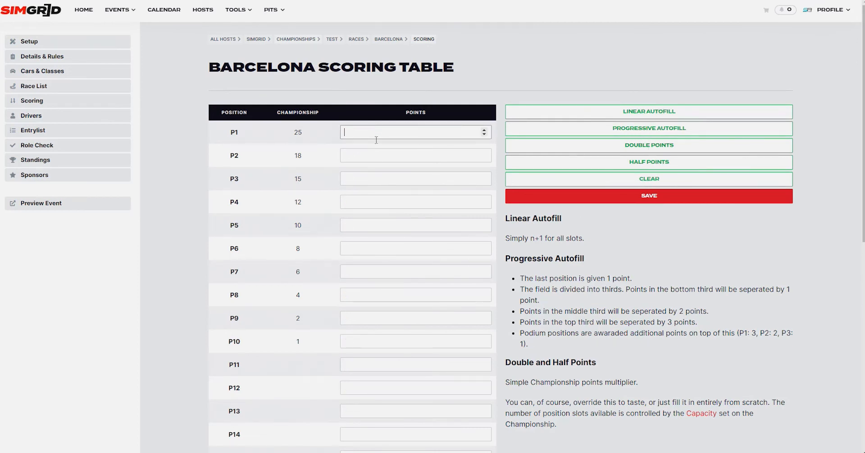
{"action": "left_click", "coordinate": [649, 196]}
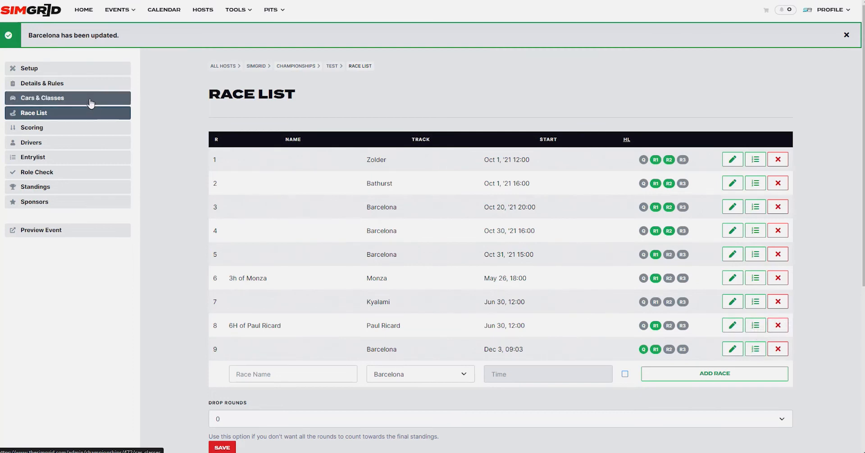
Enable manufacturer scoring on the championship's Scoring page
{"action": "left_click", "coordinate": [45, 129]}
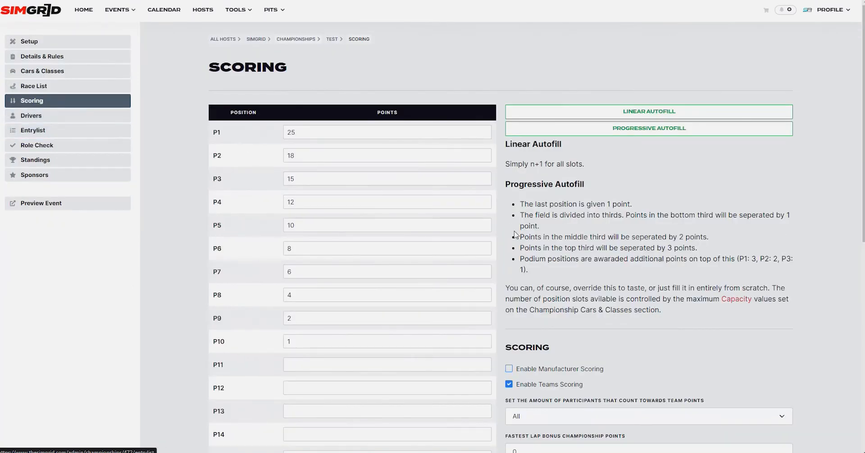
{"action": "scroll", "coordinate": [517, 237], "scroll_direction": "down", "scroll_amount": 2}
{"action": "scroll", "coordinate": [517, 236], "scroll_direction": "down", "scroll_amount": 1}
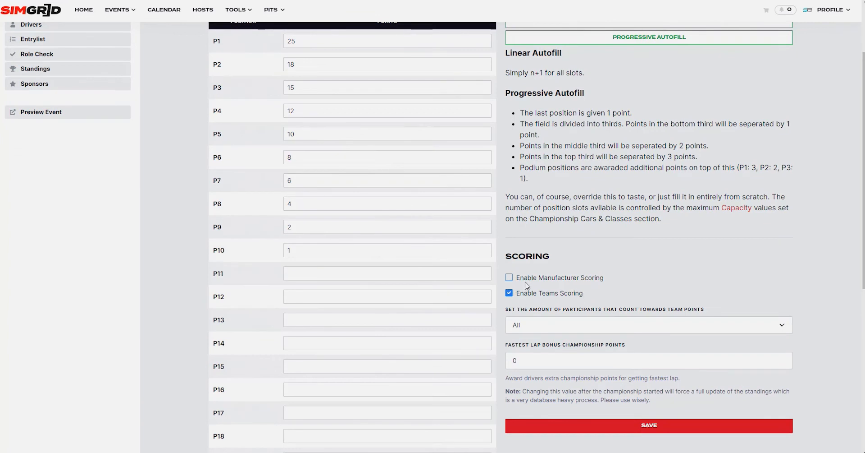
{"action": "left_click", "coordinate": [509, 278]}
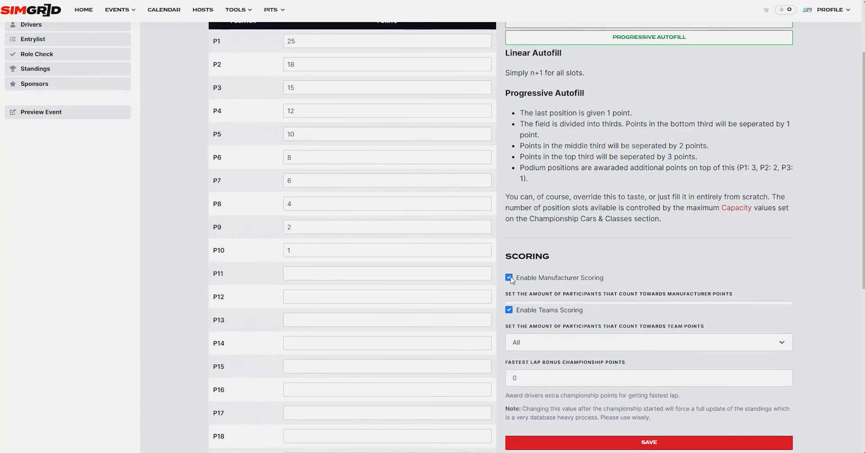
{"action": "scroll", "coordinate": [579, 264], "scroll_direction": "down", "scroll_amount": 1}
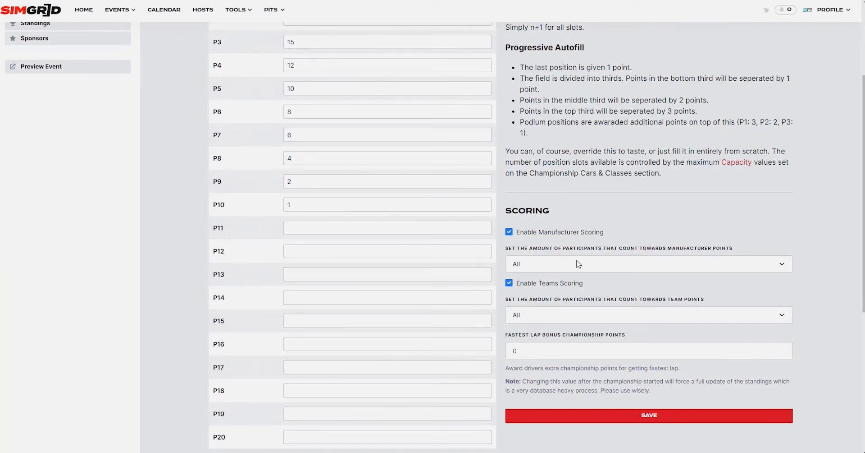
Try counting 1 participant towards manufacturer points, return it to All, and keep All for team points
{"action": "left_click", "coordinate": [533, 266]}
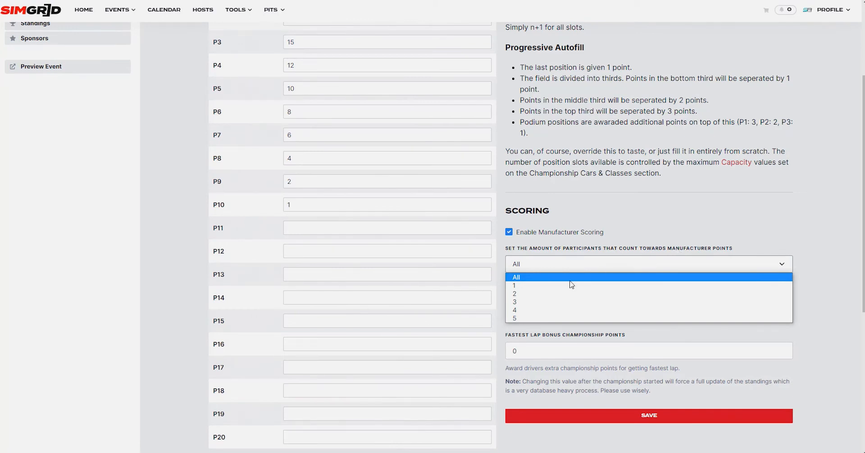
{"action": "left_click", "coordinate": [529, 284]}
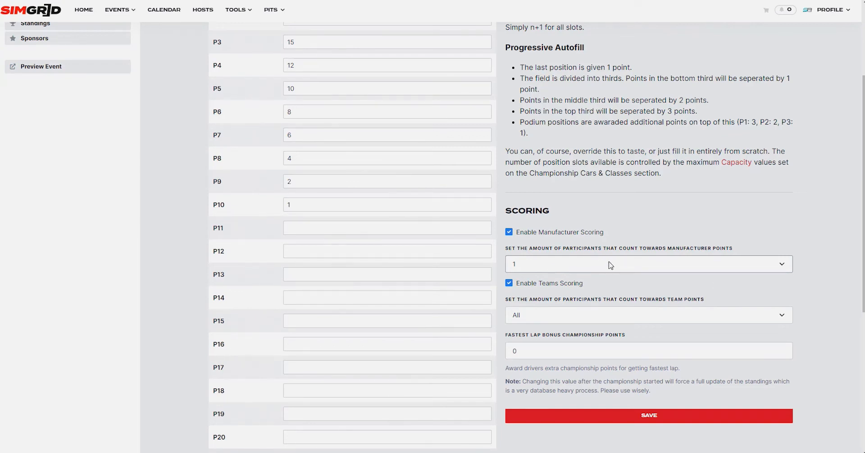
{"action": "left_click", "coordinate": [570, 265]}
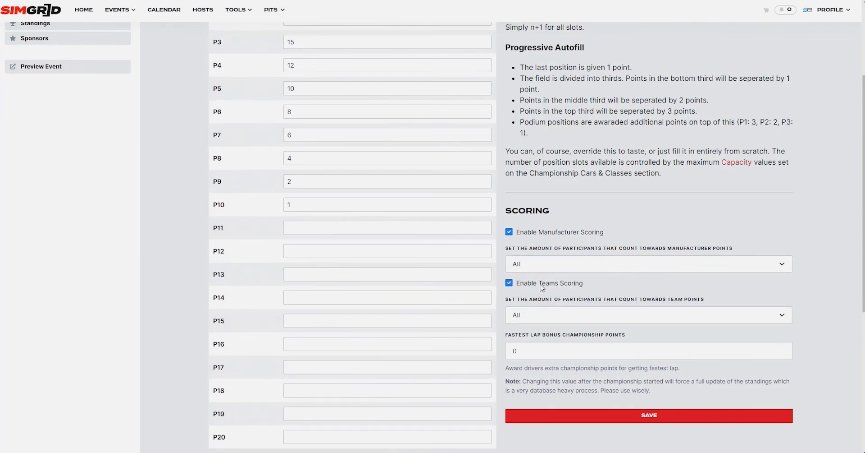
{"action": "left_click", "coordinate": [539, 321]}
{"action": "left_click", "coordinate": [515, 328]}
Try a fastest lap bonus of 1 championship point and return the value to 0
{"action": "scroll", "coordinate": [572, 298], "scroll_direction": "down", "scroll_amount": 1}
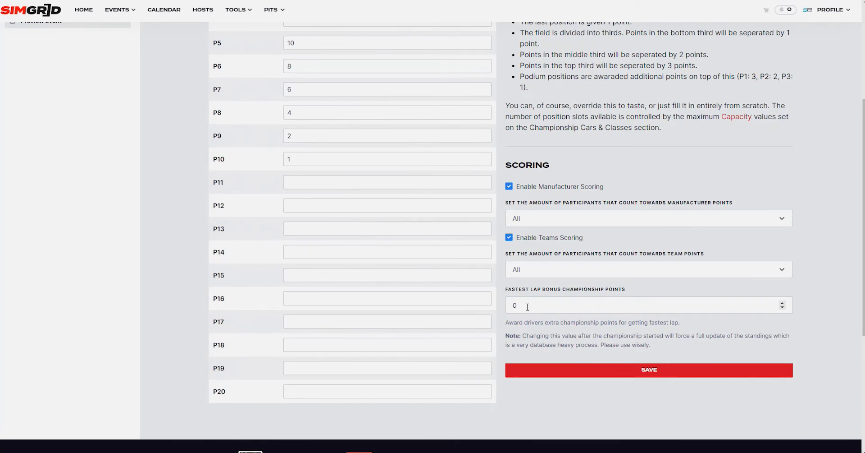
{"action": "left_click_drag", "start_coordinate": [520, 307], "coordinate": [508, 305]}
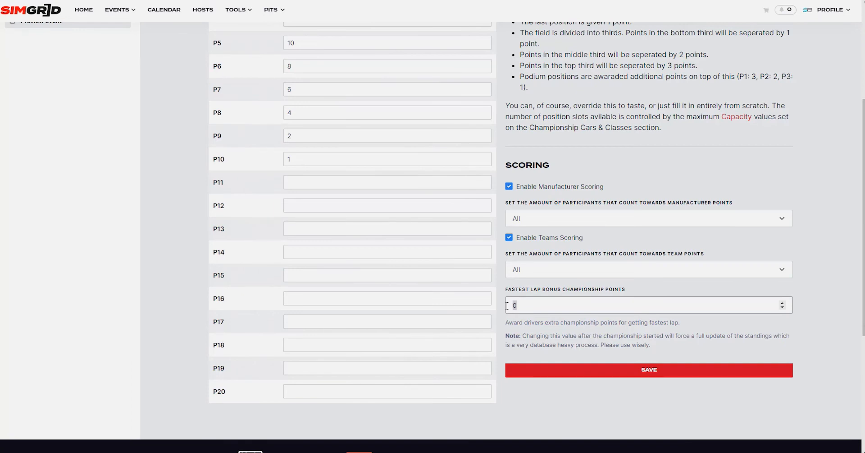
{"action": "type", "text": "1"}
{"action": "left_click", "coordinate": [499, 305]}
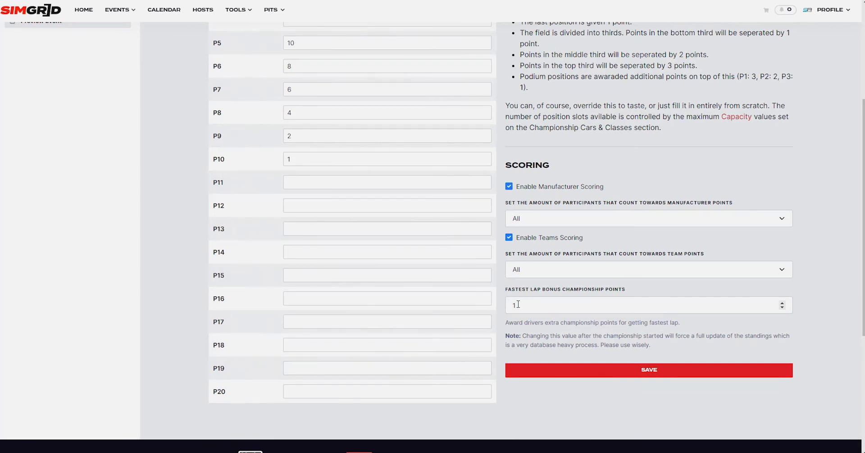
{"action": "double_click", "coordinate": [519, 305]}
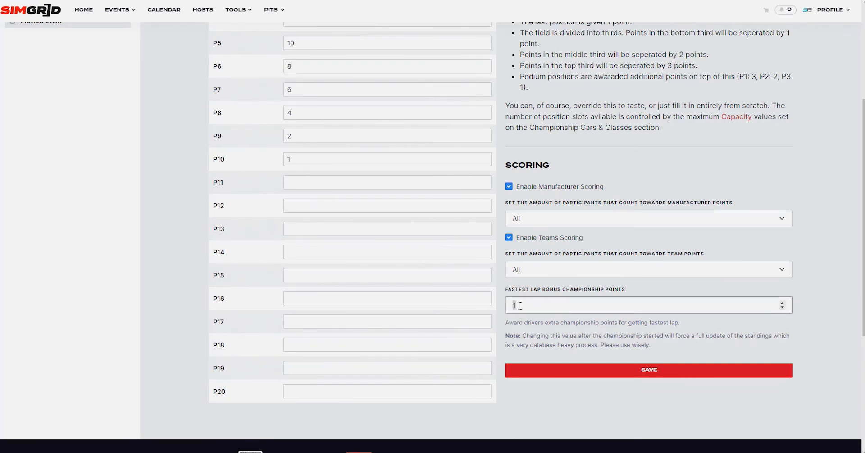
{"action": "left_click", "coordinate": [523, 310]}
{"action": "type", "text": "0"}
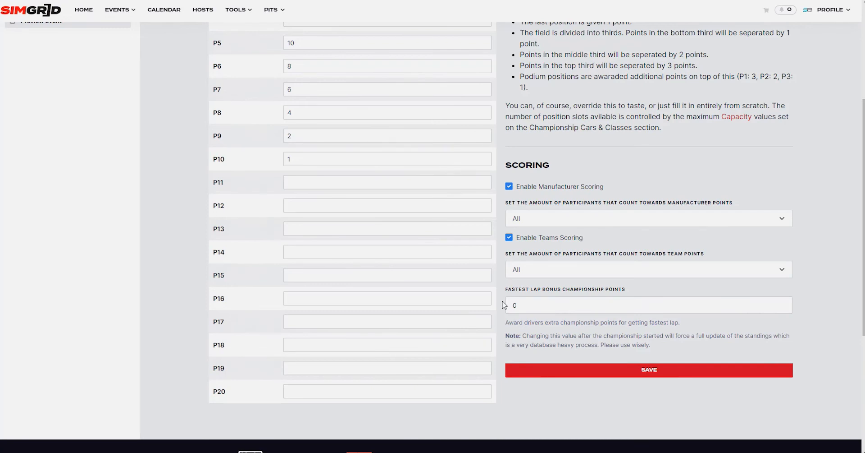
{"action": "scroll", "coordinate": [503, 305], "scroll_direction": "up", "scroll_amount": 4}
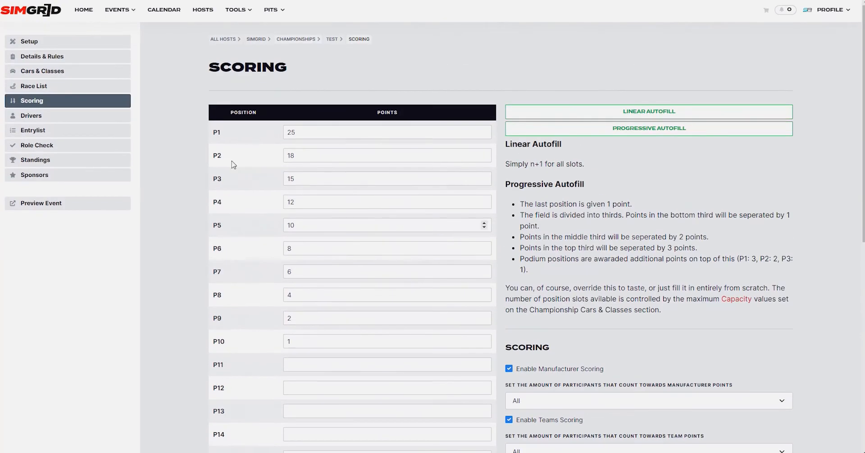
Return to the race list and open round 7 at Kyalami for editing
{"action": "left_click", "coordinate": [59, 94]}
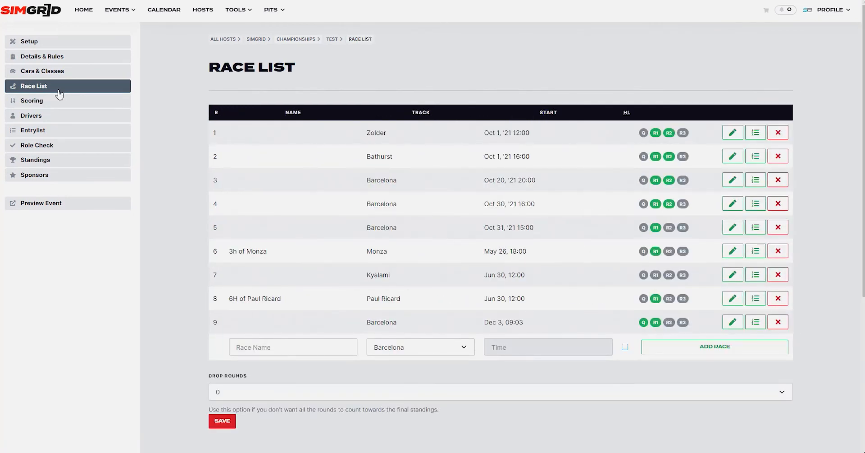
{"action": "left_click_drag", "start_coordinate": [363, 275], "coordinate": [531, 282]}
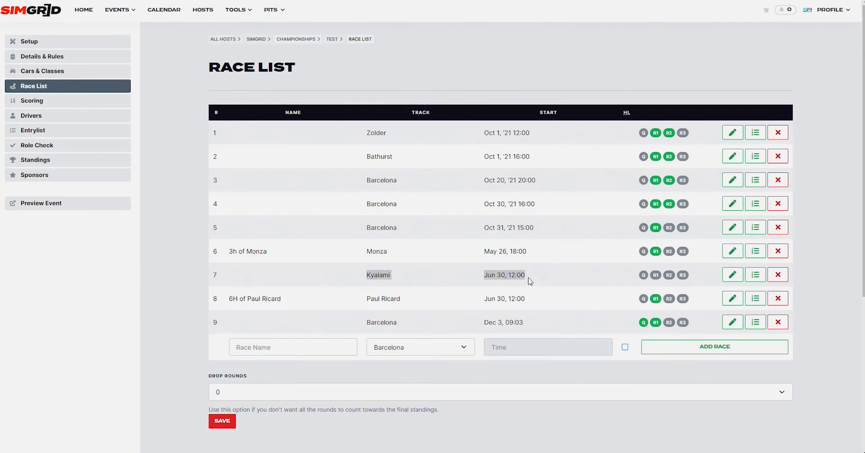
{"action": "left_click", "coordinate": [736, 277]}
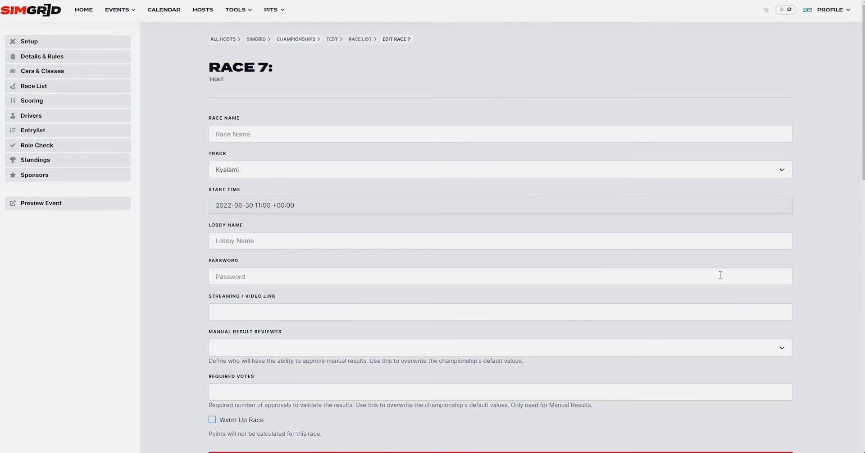
Review the lobby name, password and streaming link fields of race 7
{"action": "left_click_drag", "start_coordinate": [206, 229], "coordinate": [286, 229]}
{"action": "left_click", "coordinate": [229, 274]}
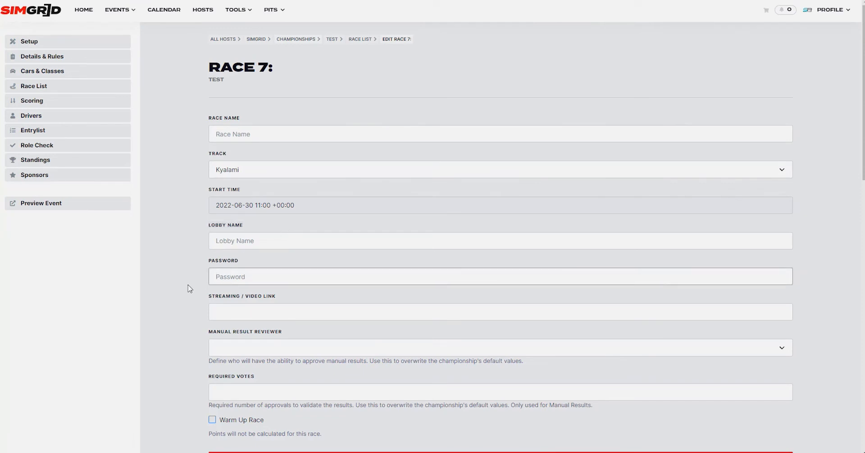
{"action": "scroll", "coordinate": [179, 302], "scroll_direction": "down", "scroll_amount": 2}
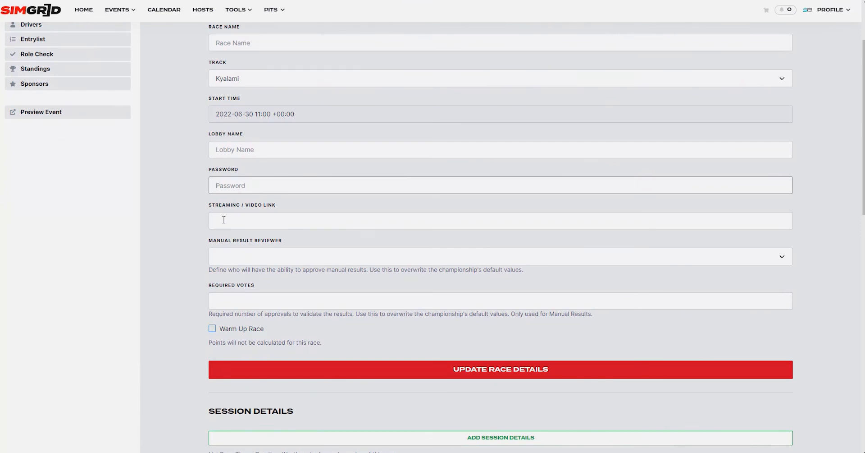
{"action": "left_click", "coordinate": [239, 223]}
{"action": "left_click", "coordinate": [195, 233]}
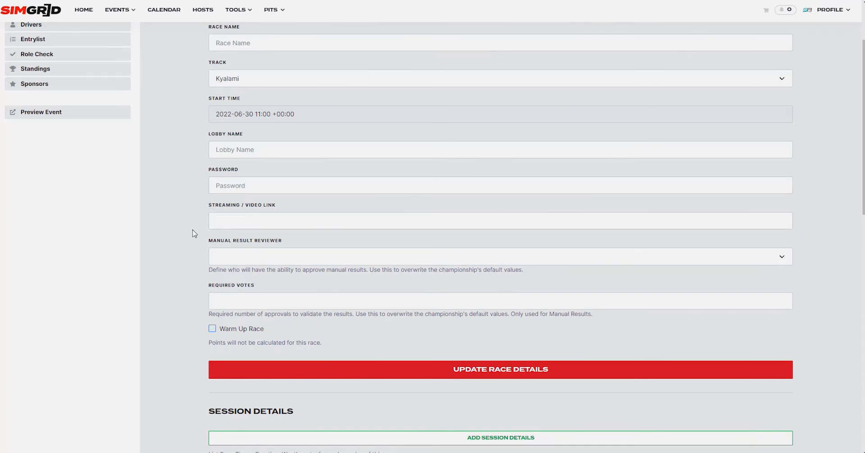
Check race 7's Session Details section and its new session form, and return to the race's edit page
{"action": "scroll", "coordinate": [194, 233], "scroll_direction": "down", "scroll_amount": 5}
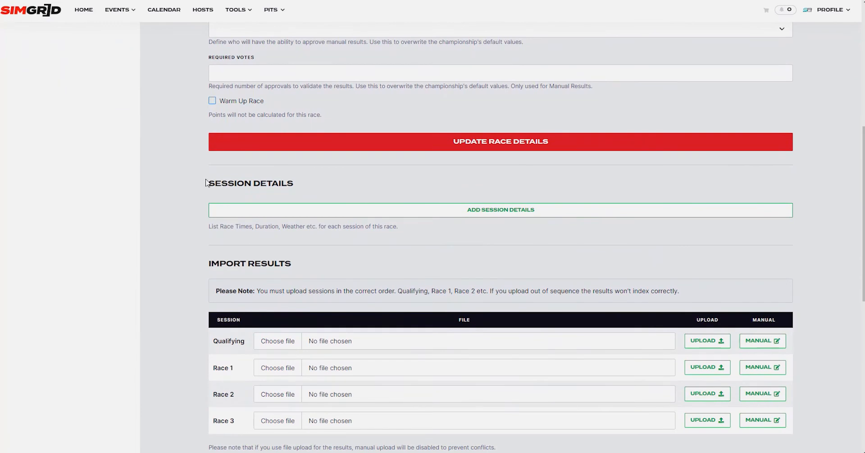
{"action": "left_click_drag", "start_coordinate": [204, 184], "coordinate": [305, 188]}
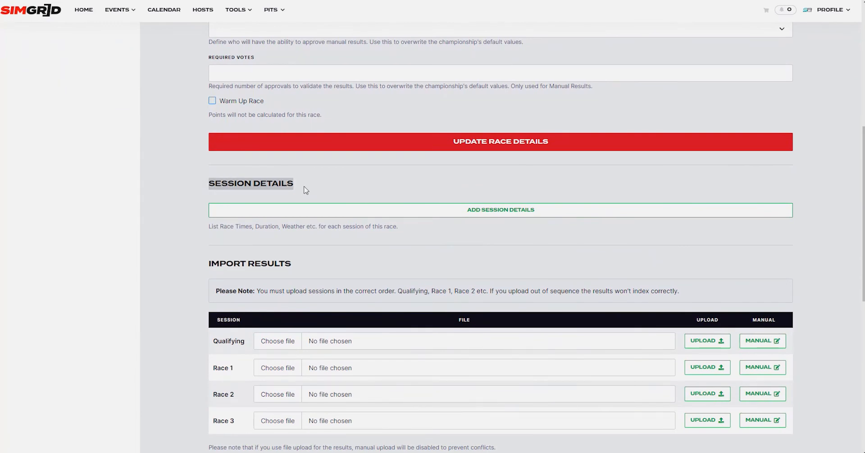
{"action": "left_click", "coordinate": [397, 228]}
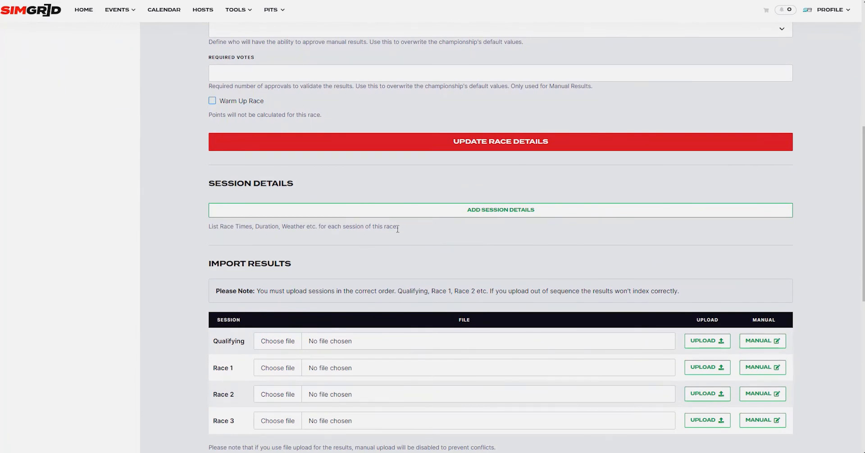
{"action": "left_click", "coordinate": [369, 215]}
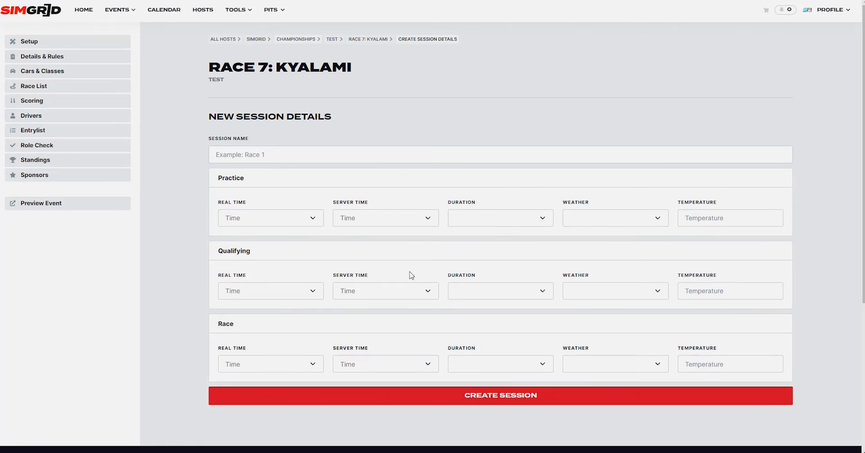
{"action": "left_click", "coordinate": [369, 41]}
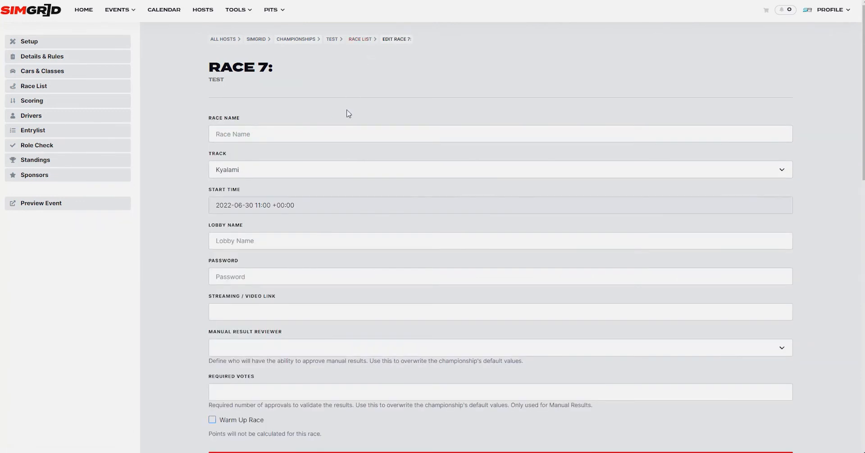
Open the manual results for Race 1 and rank the BMW M6 GT3 first and the Mercedes-AMG GT3 Evo second
{"action": "scroll", "coordinate": [348, 112], "scroll_direction": "down", "scroll_amount": 10}
{"action": "scroll", "coordinate": [351, 129], "scroll_direction": "down", "scroll_amount": 1}
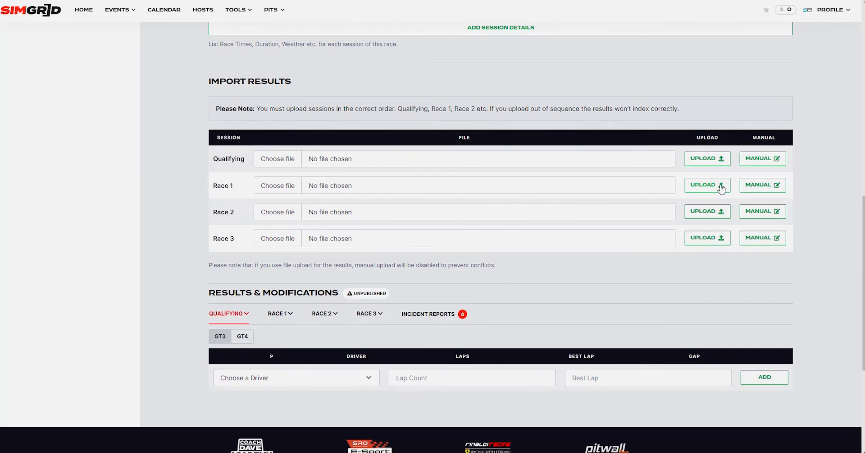
{"action": "left_click", "coordinate": [762, 185]}
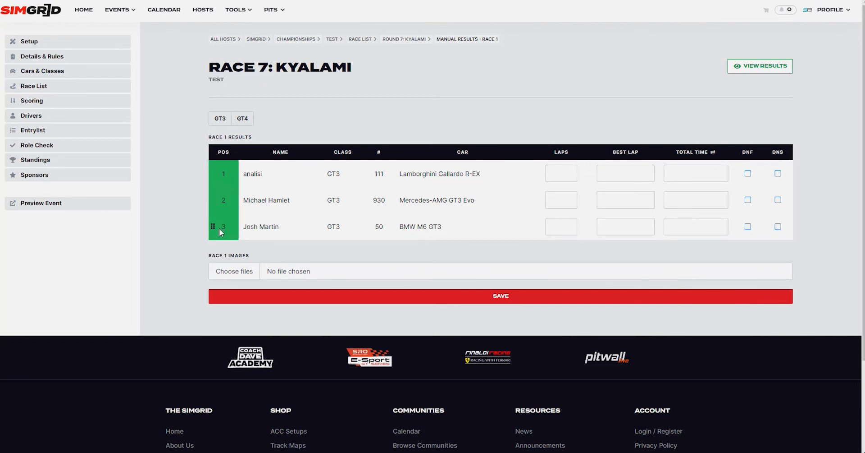
{"action": "left_click_drag", "start_coordinate": [219, 228], "coordinate": [209, 172]}
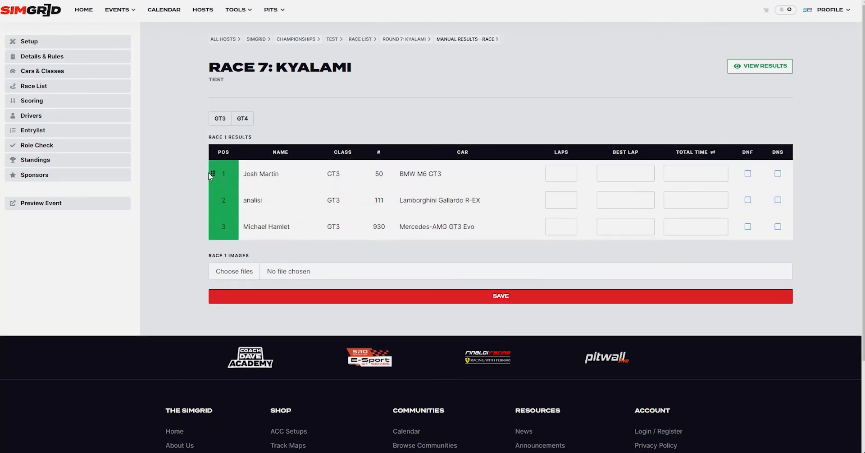
{"action": "left_click_drag", "start_coordinate": [229, 230], "coordinate": [218, 196]}
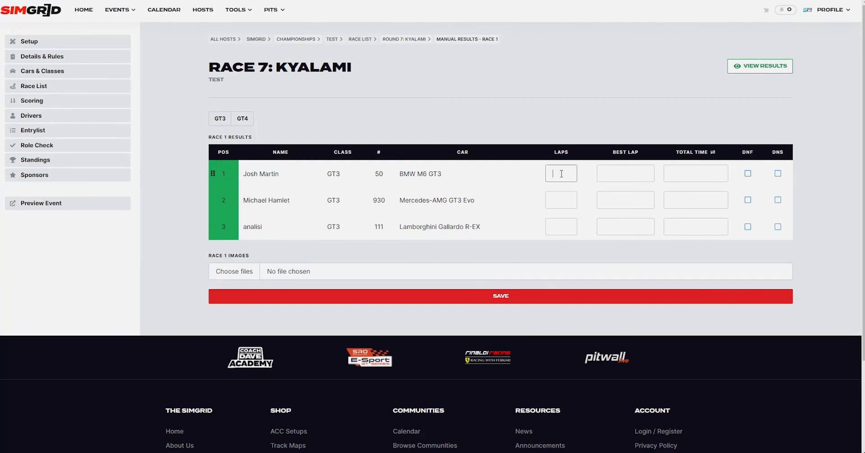
Set the lap count to 3 for all three cars in the Race 1 results
{"action": "type", "text": "3"}
{"action": "left_click", "coordinate": [560, 202]}
{"action": "type", "text": "3"}
{"action": "left_click", "coordinate": [570, 226]}
{"action": "type", "text": "3"}
{"action": "left_click", "coordinate": [520, 208]}
Enter best laps of 01:19.500 for the BMW, 01:19.600 for the Mercedes-AMG and 01:19.700 for the Lamborghini
{"action": "left_click", "coordinate": [622, 176]}
{"action": "type", "text": "119500"}
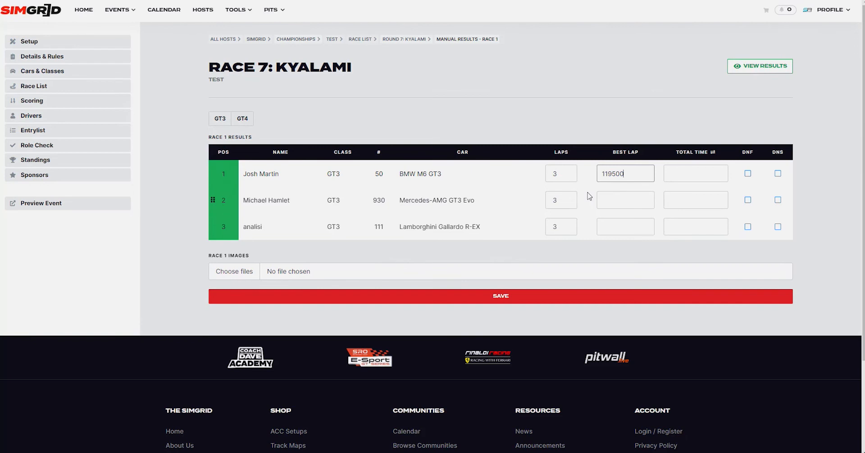
{"action": "left_click", "coordinate": [590, 196]}
{"action": "left_click", "coordinate": [624, 202]}
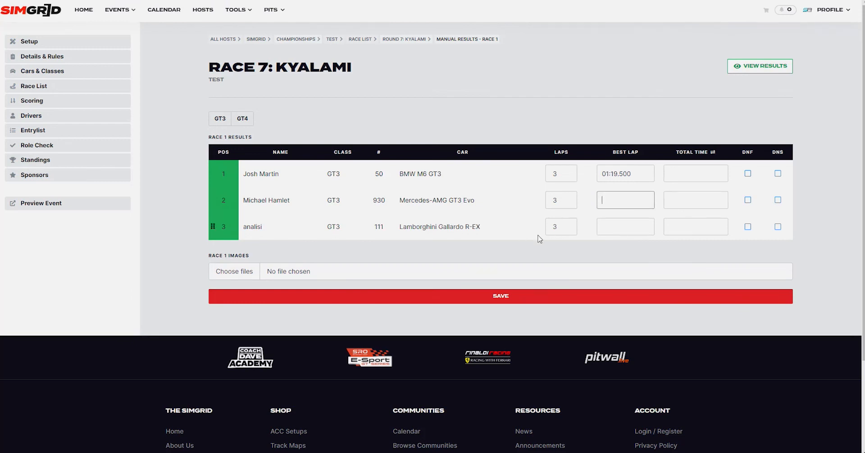
{"action": "type", "text": "1:"}
{"action": "type", "text": "19."}
{"action": "type", "text": "600"}
{"action": "left_click", "coordinate": [622, 224]}
{"action": "type", "text": "119700"}
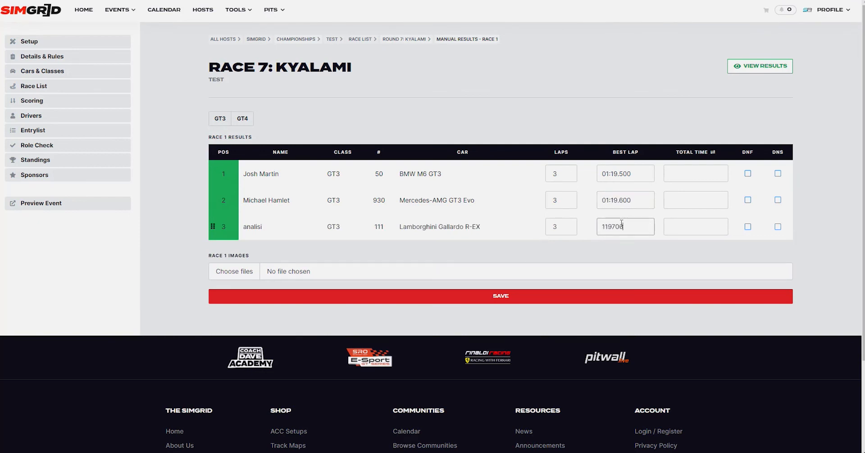
{"action": "left_click", "coordinate": [593, 210]}
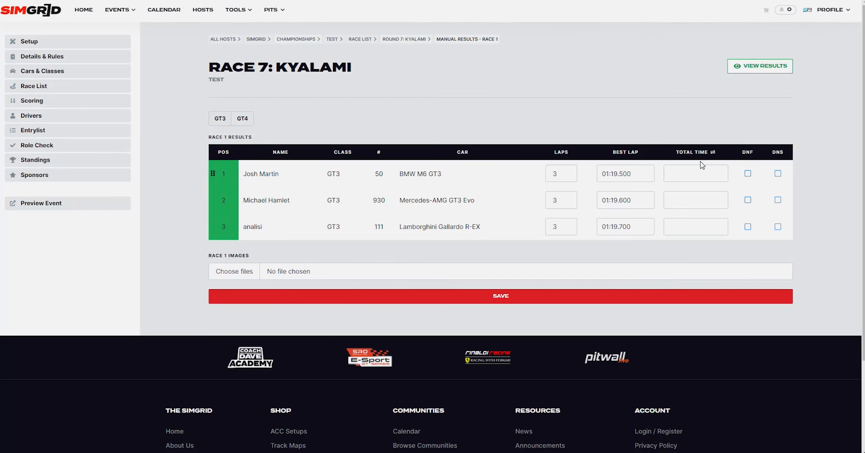
Set the first-placed BMW M6 GT3's total time to 15:30.567
{"action": "left_click", "coordinate": [690, 169]}
{"action": "type", "text": "1530567"}
{"action": "left_click", "coordinate": [811, 185]}
Switch the total time entry to gap mode and enter +03.500 for the Mercedes-AMG and +08.765 for the Lamborghini
{"action": "left_click", "coordinate": [696, 153]}
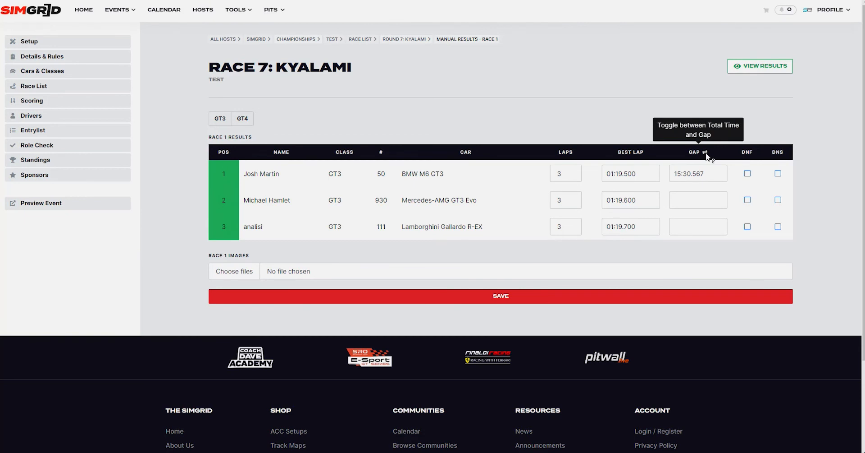
{"action": "left_click", "coordinate": [687, 202]}
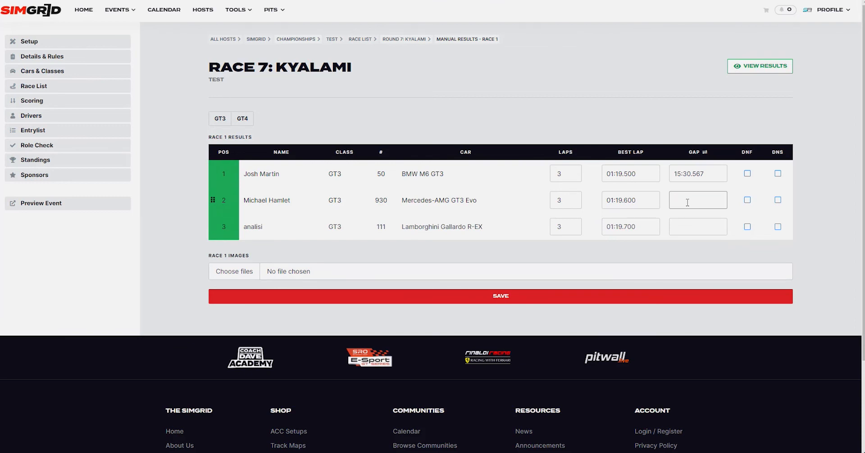
{"action": "type", "text": "3500"}
{"action": "left_click", "coordinate": [662, 216]}
{"action": "left_click", "coordinate": [687, 228]}
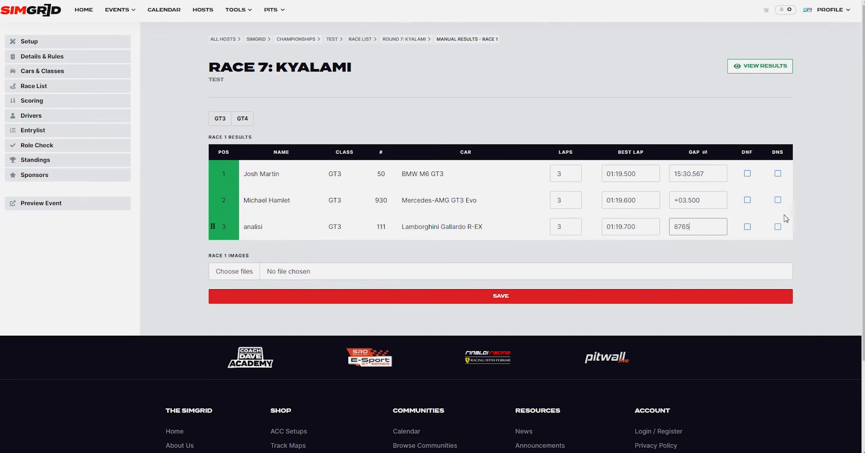
{"action": "left_click", "coordinate": [829, 213]}
Try the DNF and DNS marks on the BMW M6 GT3's result and clear each again
{"action": "left_click", "coordinate": [748, 174]}
{"action": "left_click", "coordinate": [748, 174]}
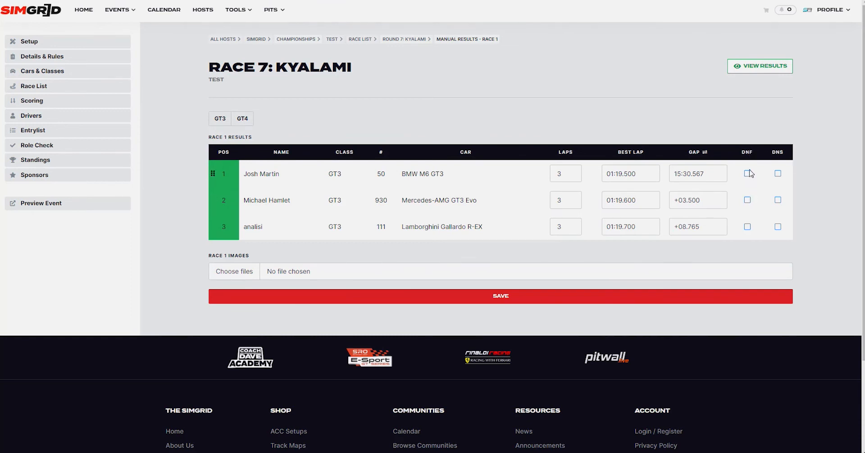
{"action": "left_click", "coordinate": [778, 174]}
{"action": "left_click", "coordinate": [778, 174]}
Save the manual Race 1 results and compare the entries as gaps and as total times
{"action": "left_click", "coordinate": [505, 301]}
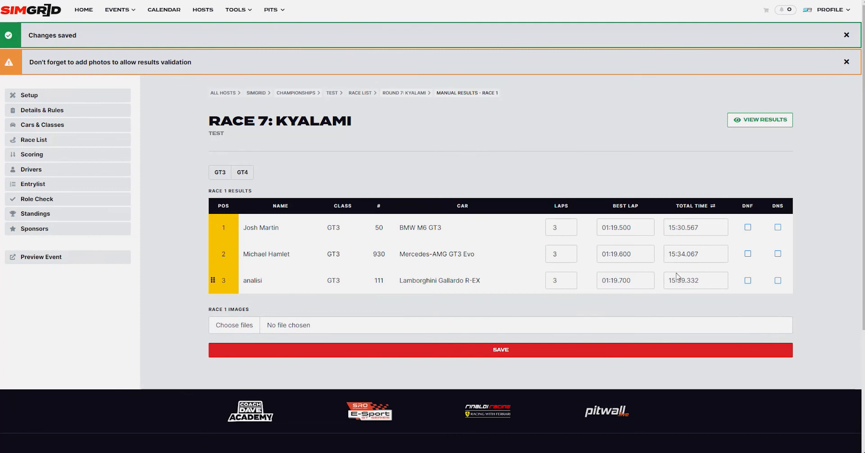
{"action": "left_click", "coordinate": [696, 208]}
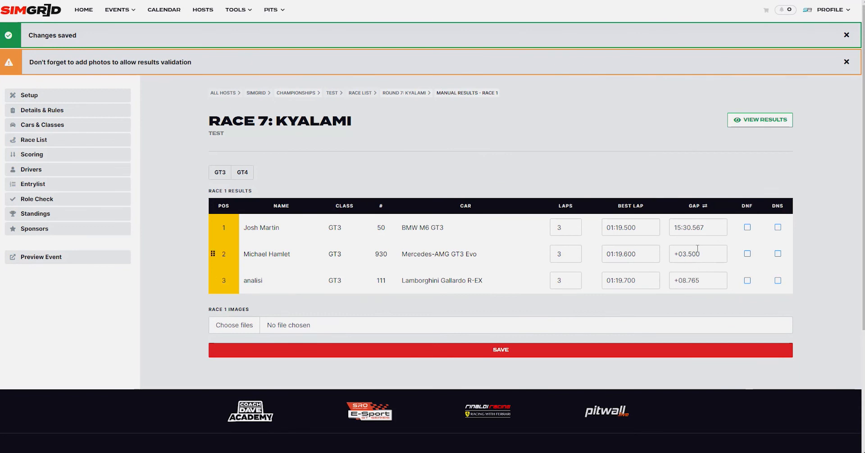
{"action": "left_click", "coordinate": [703, 209]}
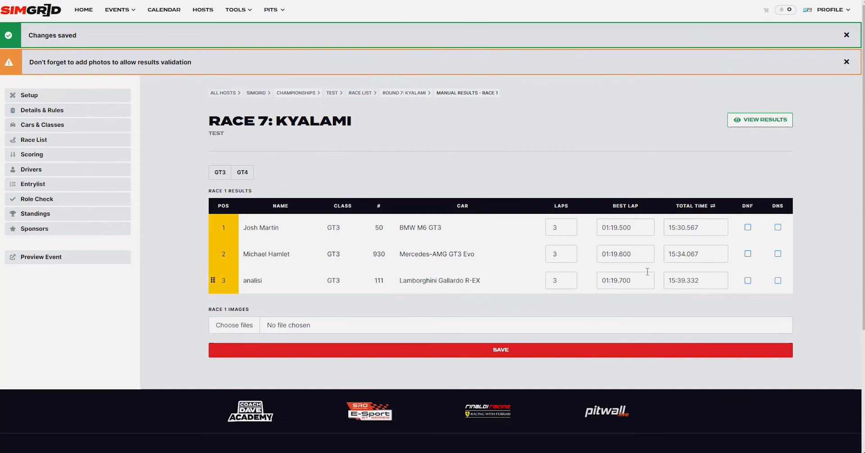
Return to race 7's edit page and review the Race 1 results under Results & Modifications
{"action": "left_click", "coordinate": [409, 95]}
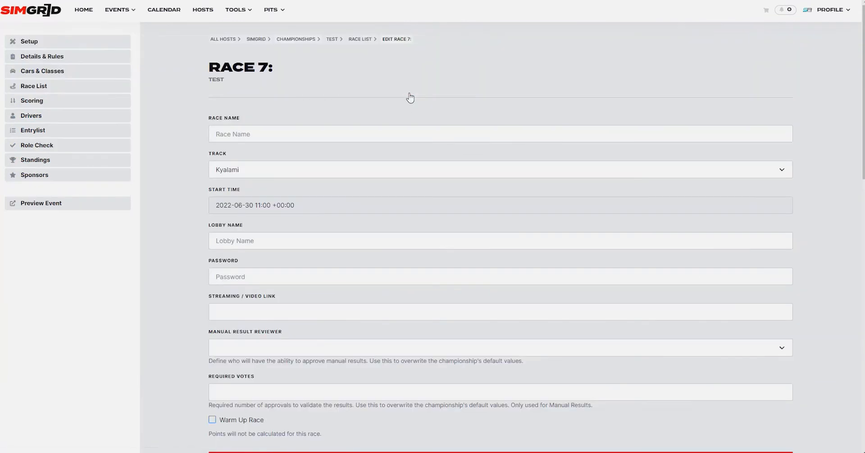
{"action": "scroll", "coordinate": [322, 237], "scroll_direction": "down", "scroll_amount": 10}
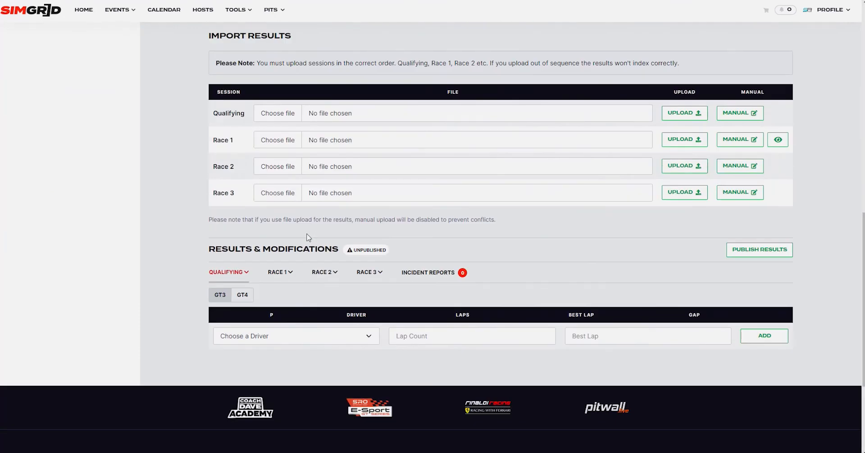
{"action": "left_click", "coordinate": [283, 274]}
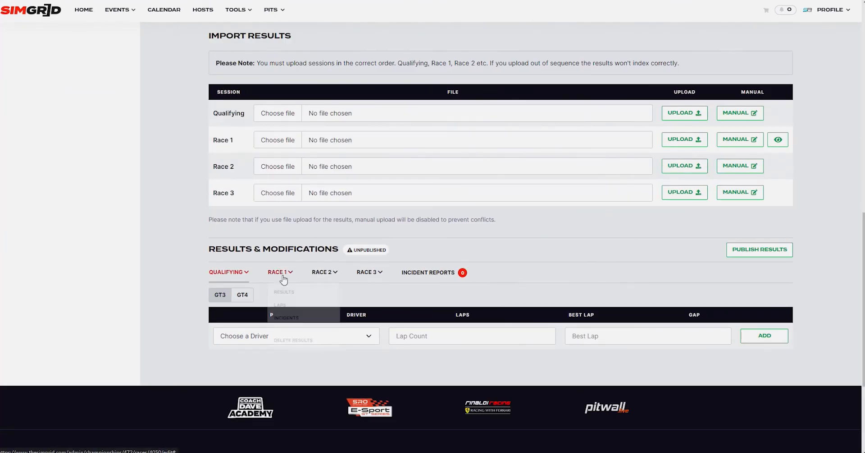
{"action": "left_click", "coordinate": [284, 292]}
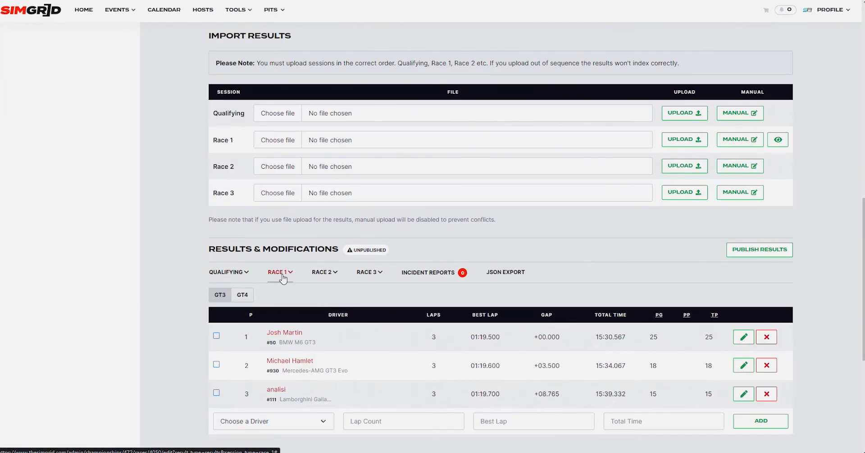
{"action": "scroll", "coordinate": [283, 277], "scroll_direction": "down", "scroll_amount": 1}
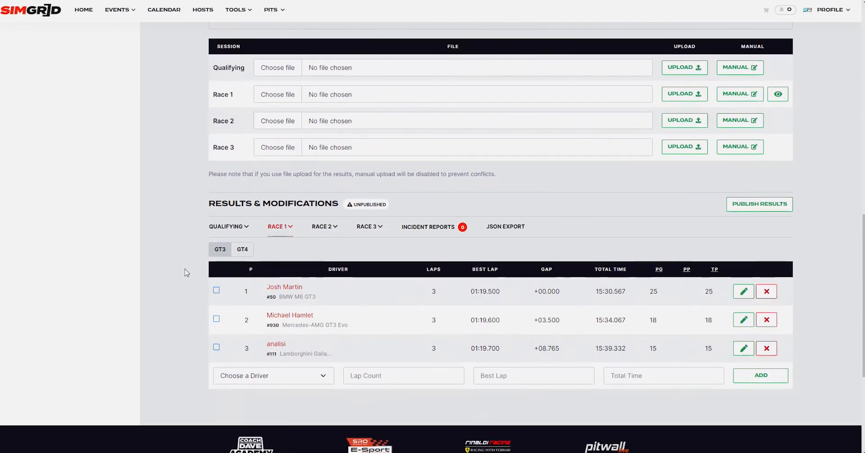
{"action": "scroll", "coordinate": [188, 273], "scroll_direction": "down", "scroll_amount": 1}
{"action": "scroll", "coordinate": [187, 273], "scroll_direction": "up", "scroll_amount": 1}
{"action": "scroll", "coordinate": [289, 288], "scroll_direction": "down", "scroll_amount": 1}
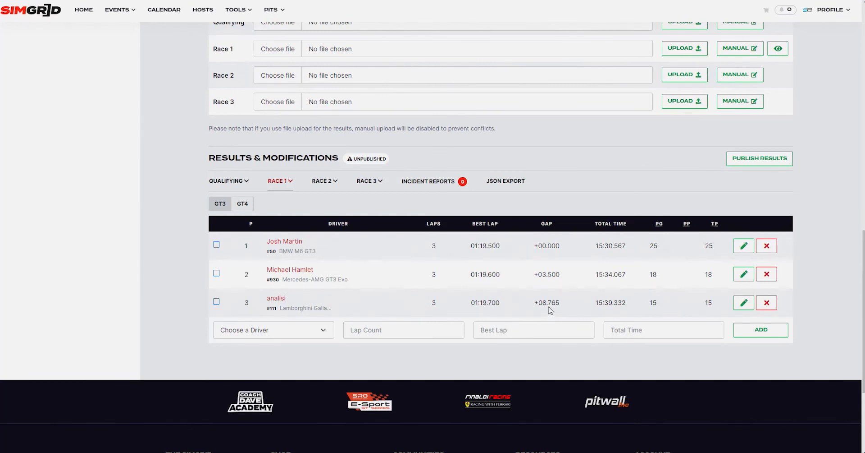
Add 10 seconds of time penalties to the BMW M6 GT3's Race 1 result and update it
{"action": "left_click", "coordinate": [743, 247]}
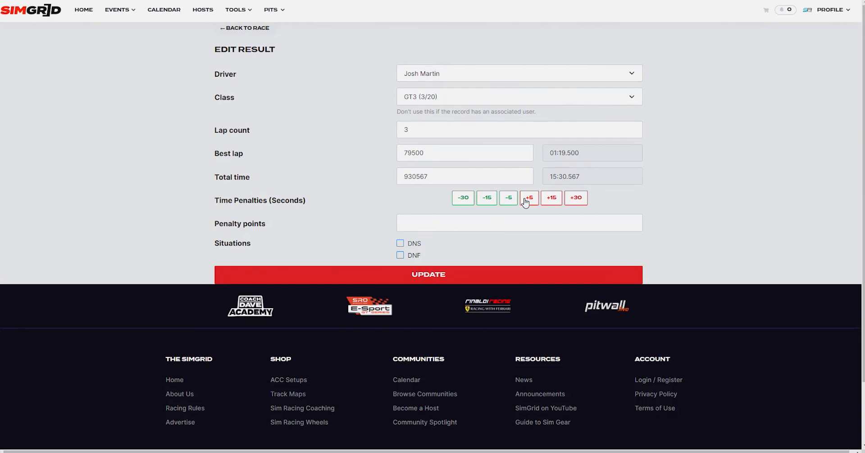
{"action": "left_click_drag", "start_coordinate": [559, 175], "coordinate": [566, 176]}
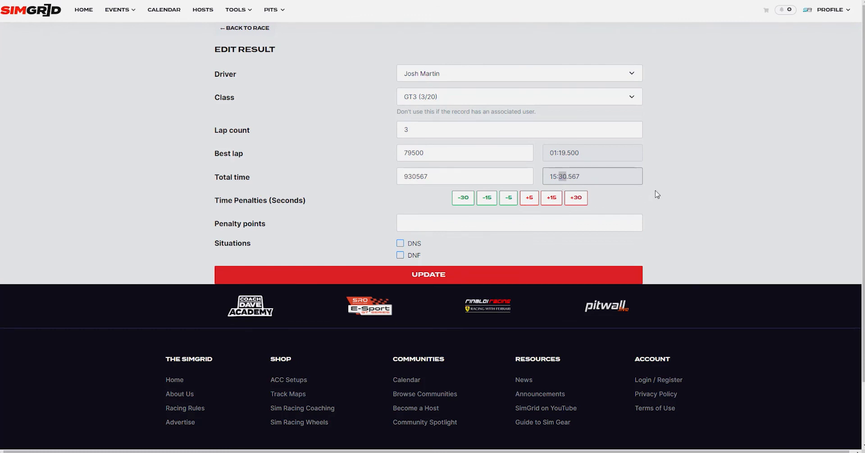
{"action": "left_click", "coordinate": [530, 200]}
{"action": "left_click", "coordinate": [563, 176]}
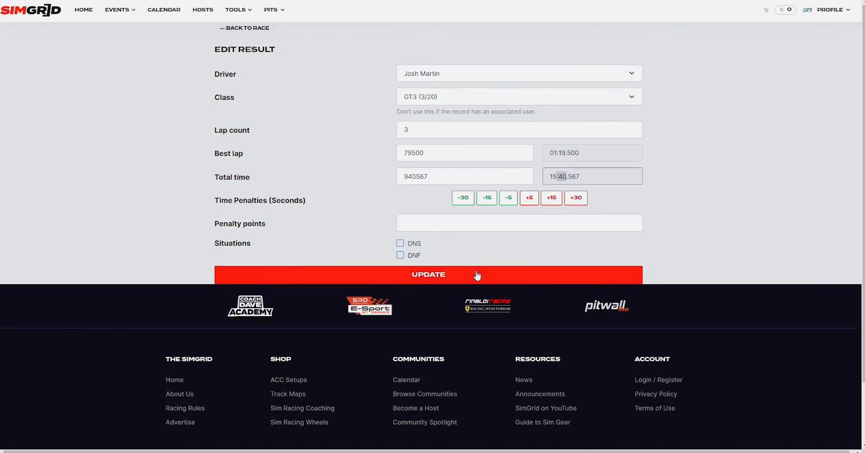
{"action": "left_click", "coordinate": [454, 277]}
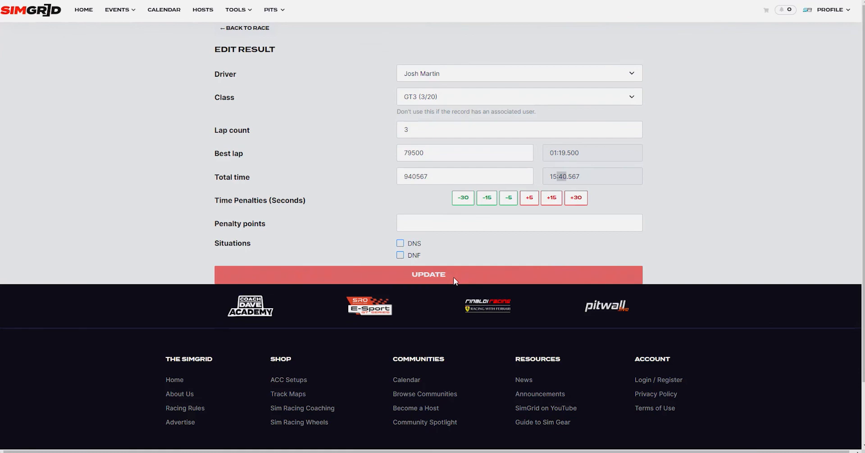
Review the finishing order, gaps and points in the Race 1 results after the penalty
{"action": "scroll", "coordinate": [456, 281], "scroll_direction": "down", "scroll_amount": 20}
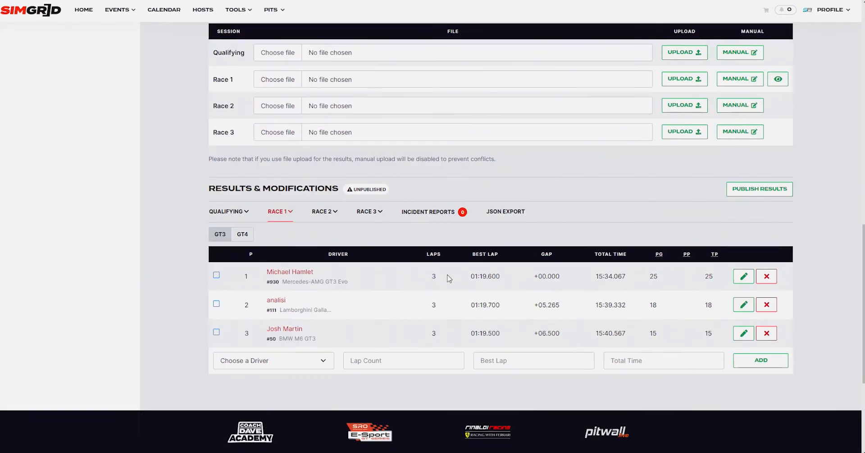
{"action": "scroll", "coordinate": [353, 145], "scroll_direction": "up", "scroll_amount": 1}
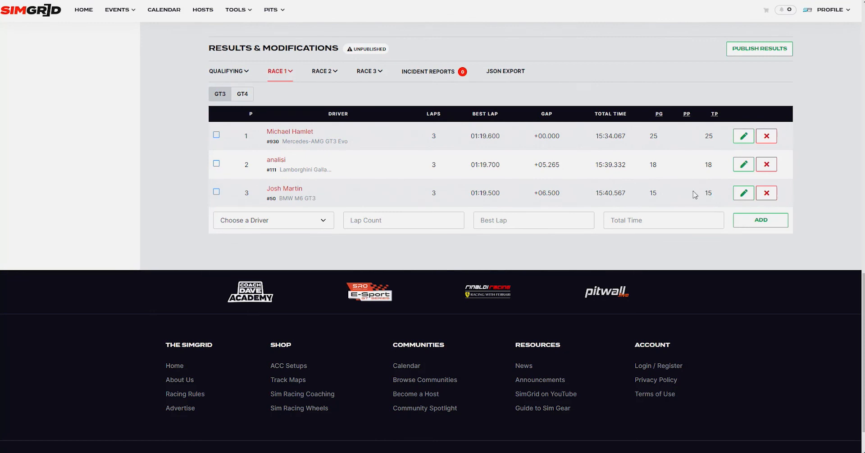
{"action": "scroll", "coordinate": [730, 209], "scroll_direction": "up", "scroll_amount": 1}
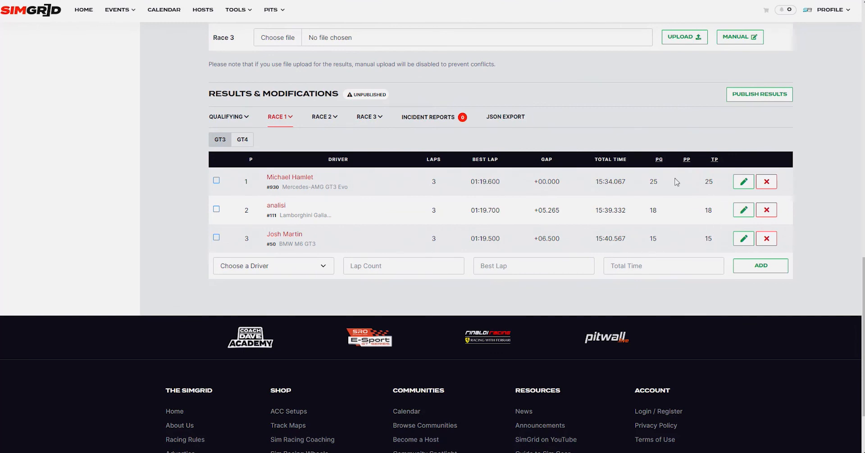
{"action": "scroll", "coordinate": [451, 187], "scroll_direction": "up", "scroll_amount": 1}
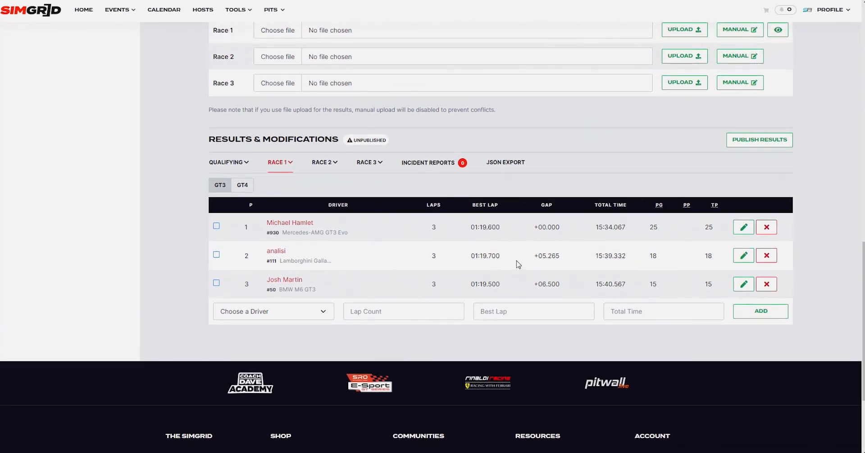
{"action": "scroll", "coordinate": [518, 264], "scroll_direction": "up", "scroll_amount": 1}
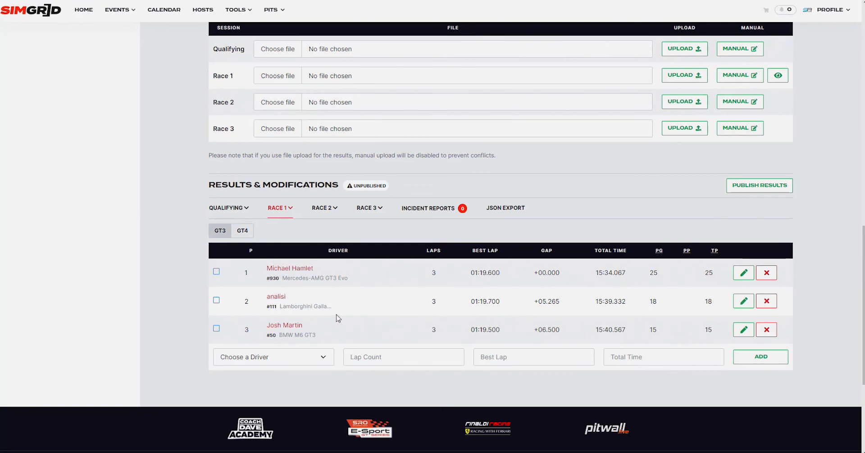
Publish race 7's results and check their publication status under Results & Modifications
{"action": "left_click", "coordinate": [745, 188]}
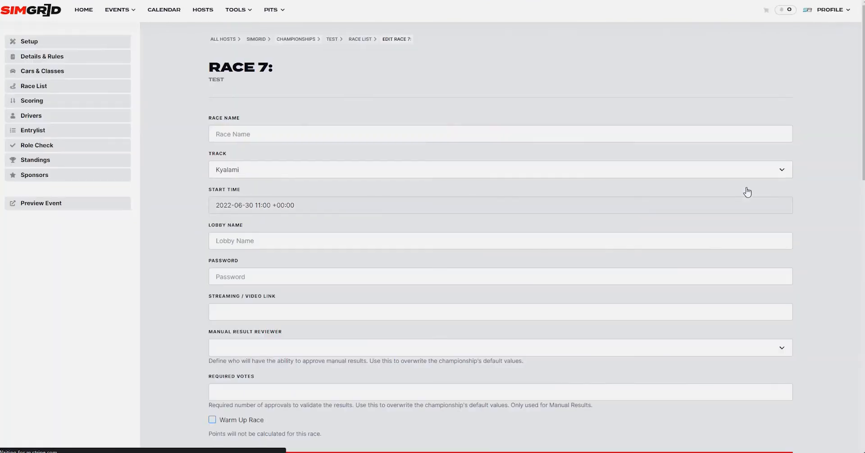
{"action": "scroll", "coordinate": [623, 205], "scroll_direction": "down", "scroll_amount": 10}
{"action": "scroll", "coordinate": [620, 205], "scroll_direction": "down", "scroll_amount": 2}
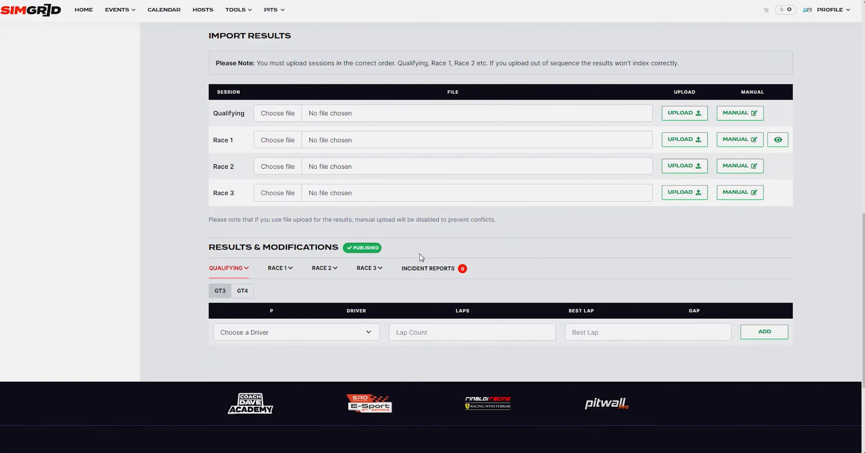
View the Test championship's standings, drivers and entrylist pages
{"action": "scroll", "coordinate": [397, 266], "scroll_direction": "up", "scroll_amount": 15}
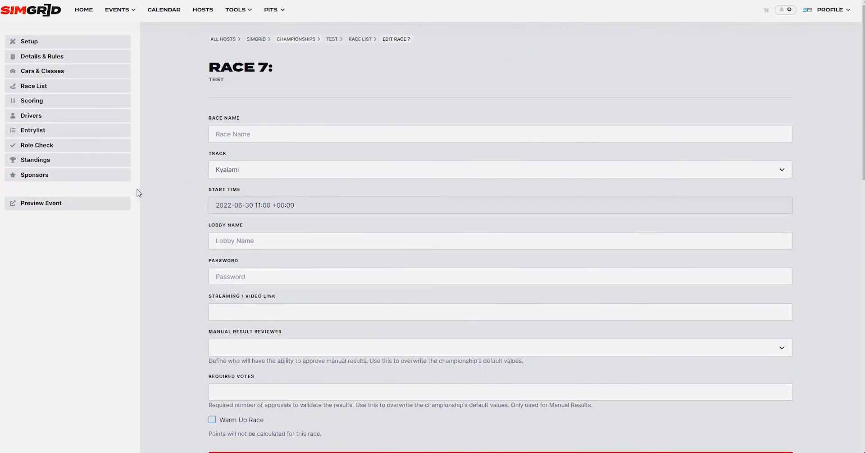
{"action": "left_click", "coordinate": [38, 165]}
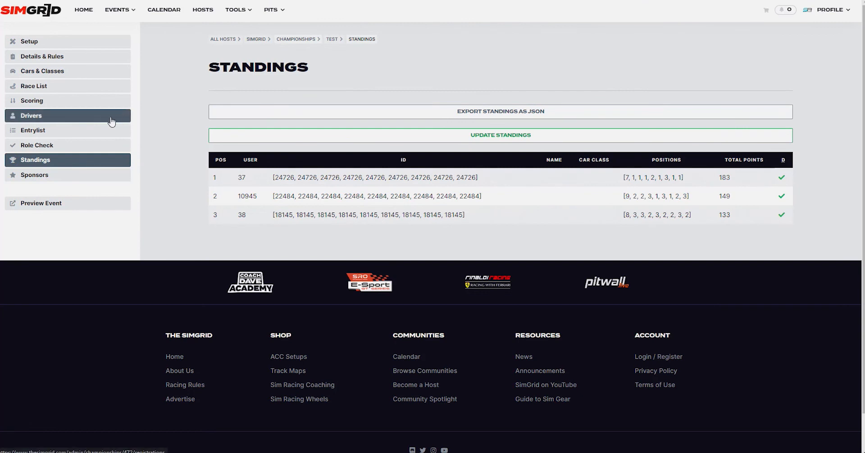
{"action": "left_click", "coordinate": [45, 120]}
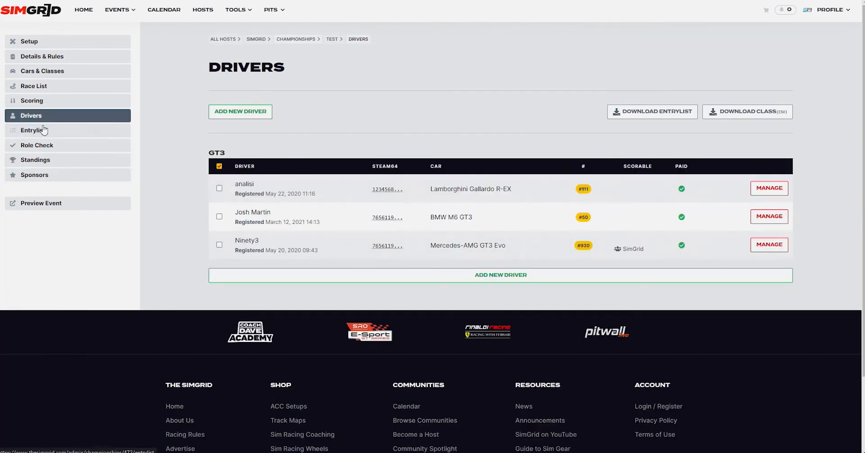
{"action": "left_click", "coordinate": [42, 133]}
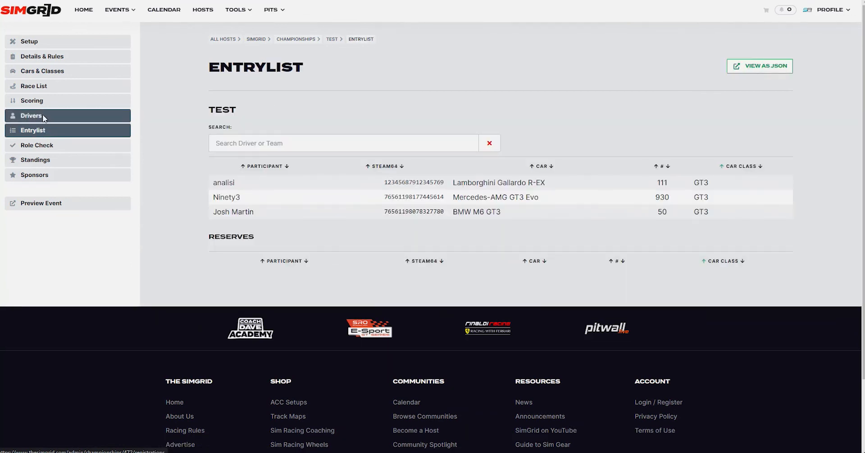
Change the car of the driver registered with number 50 to the Ferrari 488 GT3 Evo and update the registration
{"action": "left_click", "coordinate": [42, 115]}
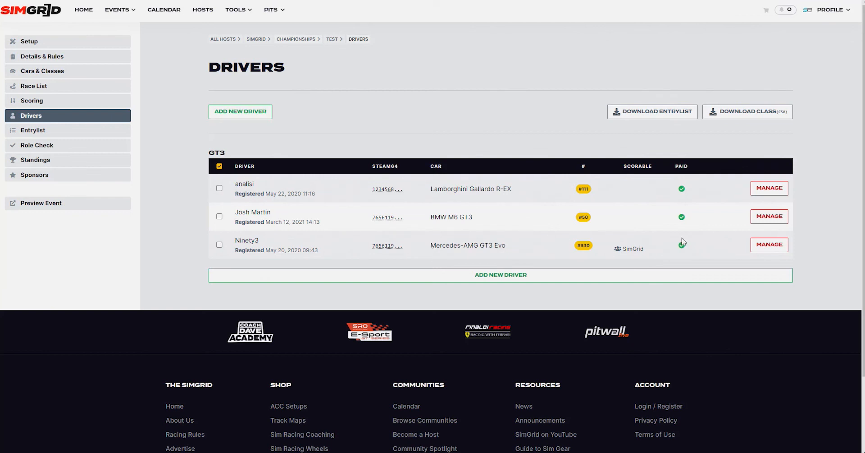
{"action": "left_click", "coordinate": [766, 220]}
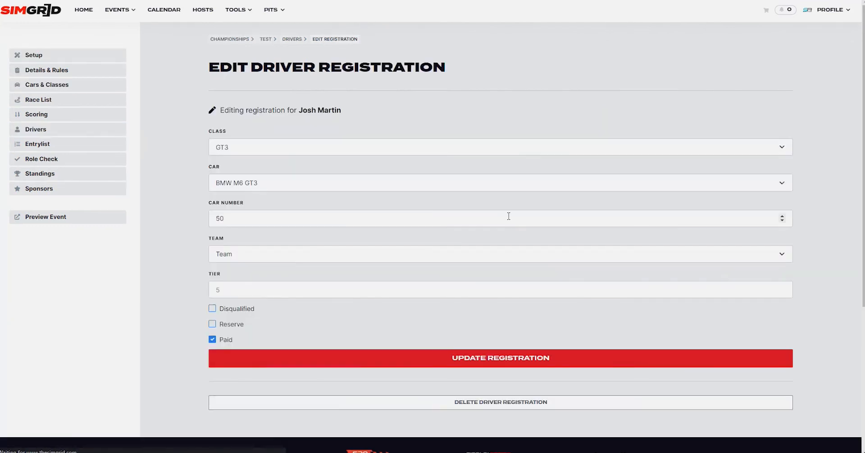
{"action": "left_click", "coordinate": [255, 185]}
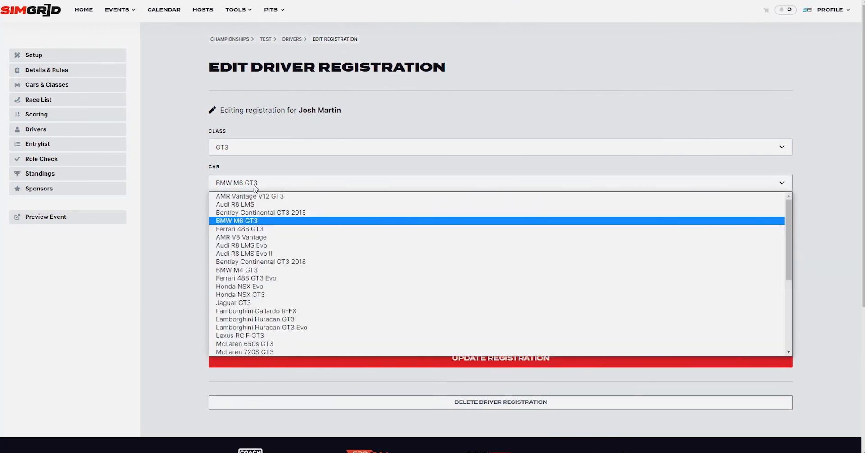
{"action": "left_click", "coordinate": [257, 278]}
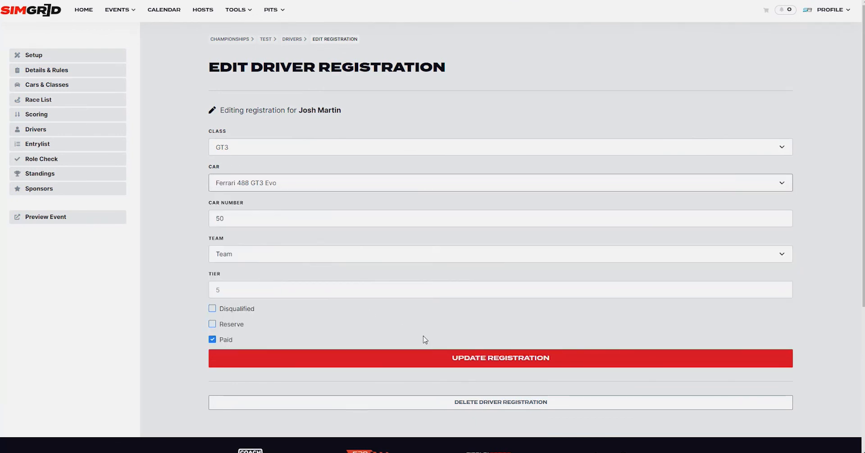
{"action": "left_click", "coordinate": [458, 357]}
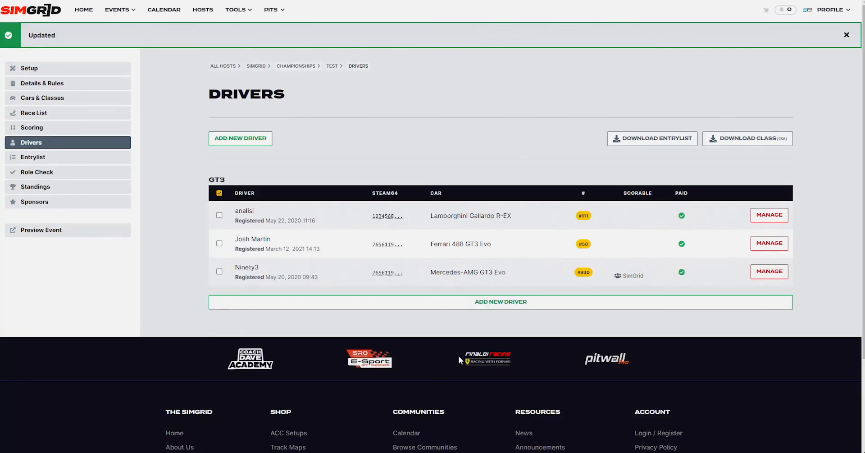
{"action": "left_click_drag", "start_coordinate": [435, 244], "coordinate": [485, 245]}
{"action": "left_click", "coordinate": [520, 252]}
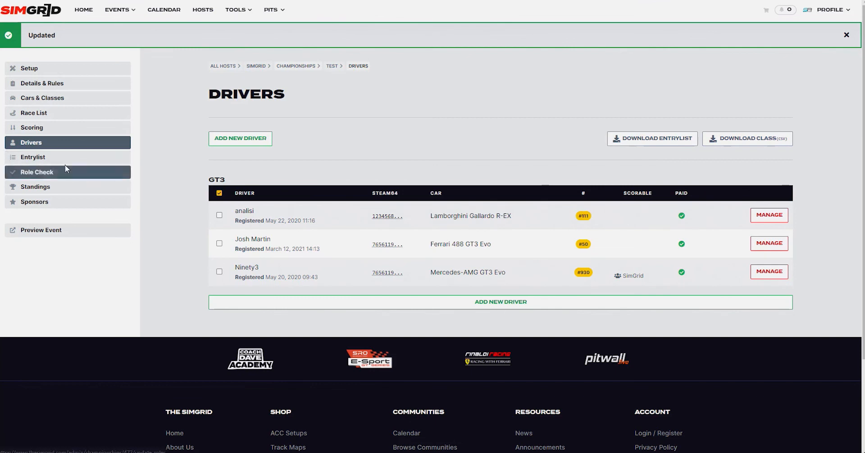
Check the Test championship's entrylist, including the driver or team search and the Steam64 column
{"action": "left_click", "coordinate": [44, 159]}
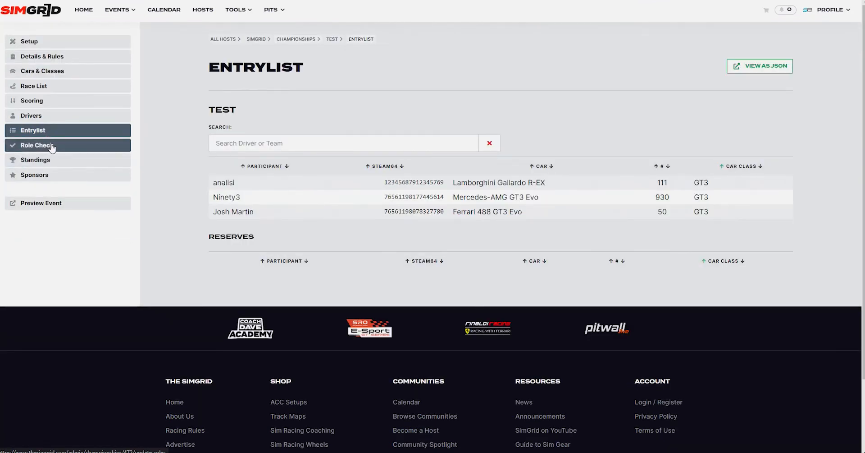
{"action": "left_click", "coordinate": [244, 145]}
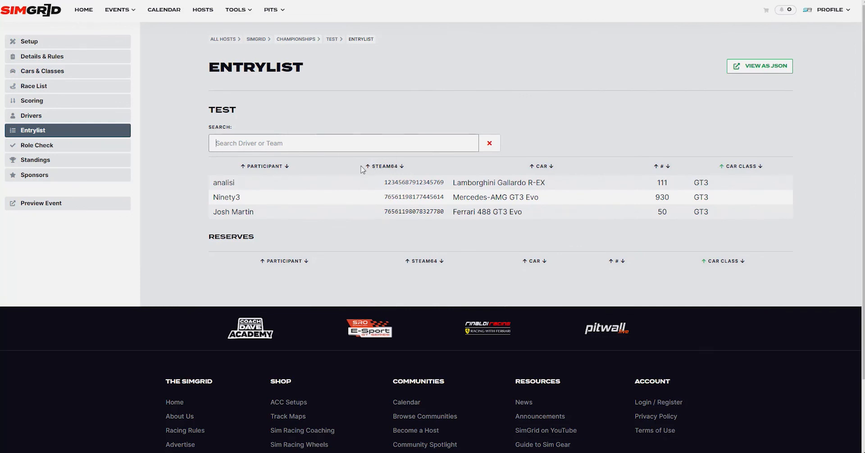
{"action": "left_click_drag", "start_coordinate": [355, 166], "coordinate": [409, 182]}
{"action": "left_click", "coordinate": [426, 163]}
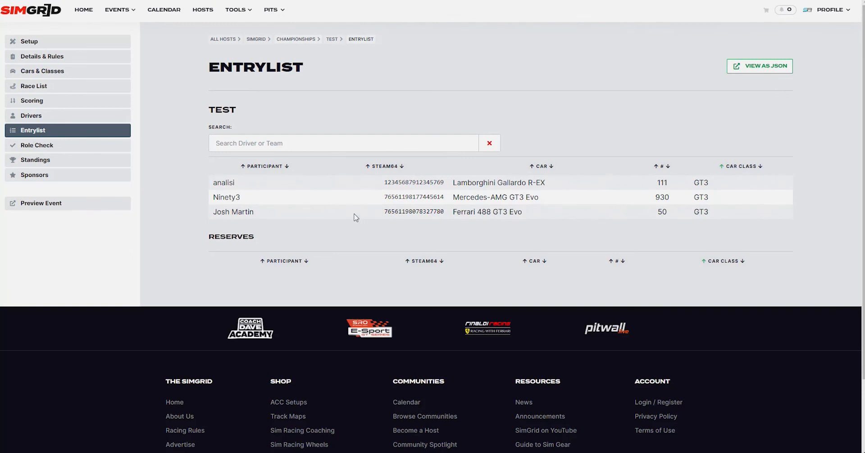
Open a blank new sponsor form for the Test championship
{"action": "left_click", "coordinate": [102, 182]}
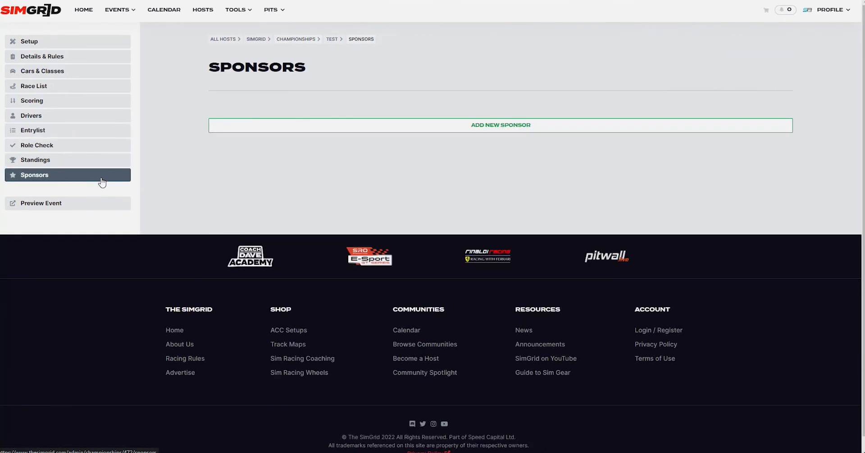
{"action": "left_click", "coordinate": [309, 129]}
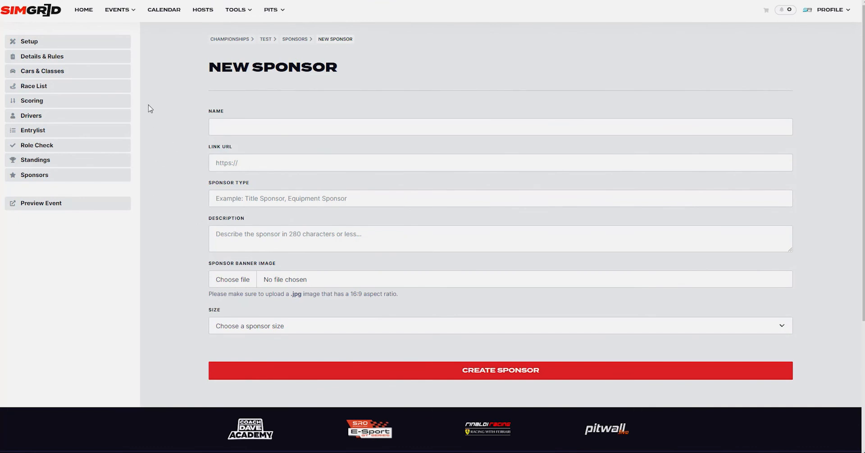
Preview the public Test event page down to its no-show rules, and return to the championship's setup page
{"action": "left_click", "coordinate": [41, 203]}
{"action": "scroll", "coordinate": [535, 185], "scroll_direction": "down", "scroll_amount": 6}
{"action": "scroll", "coordinate": [535, 185], "scroll_direction": "down", "scroll_amount": 6}
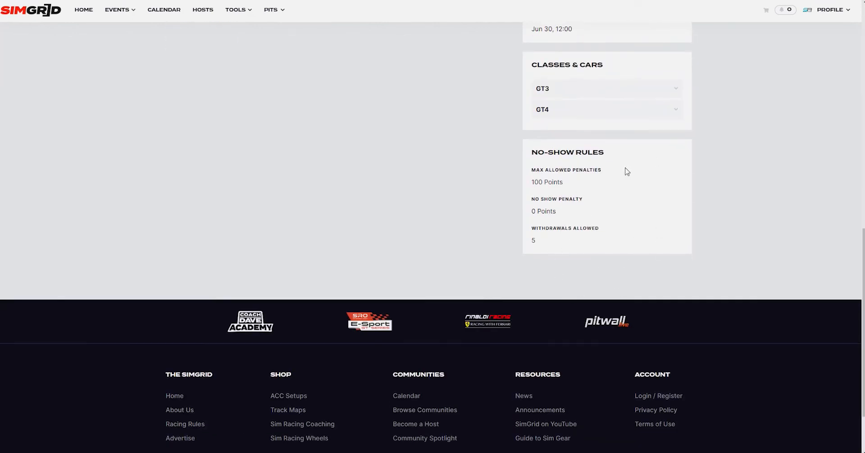
{"action": "scroll", "coordinate": [606, 198], "scroll_direction": "up", "scroll_amount": 5}
{"action": "scroll", "coordinate": [609, 206], "scroll_direction": "up", "scroll_amount": 8}
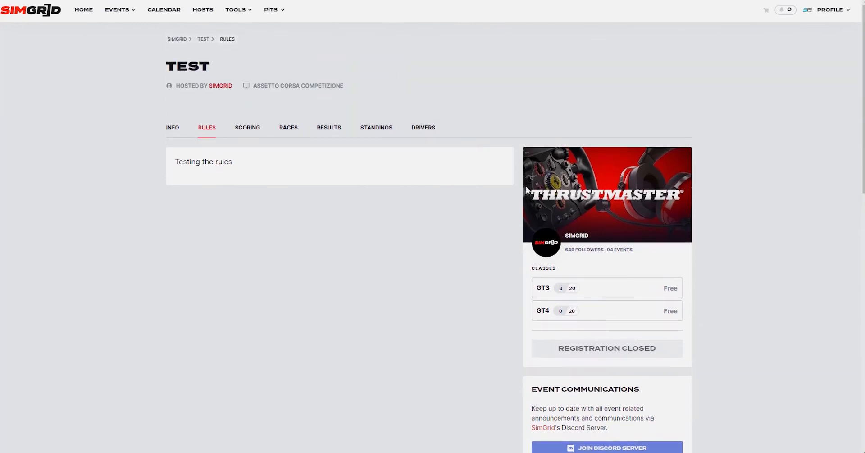
{"action": "key", "text": "ctrl+shift+Tab"}
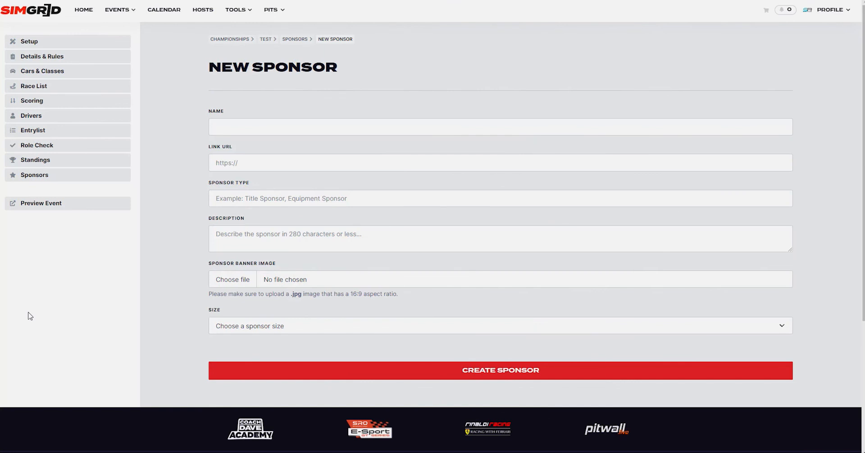
{"action": "left_click", "coordinate": [38, 45]}
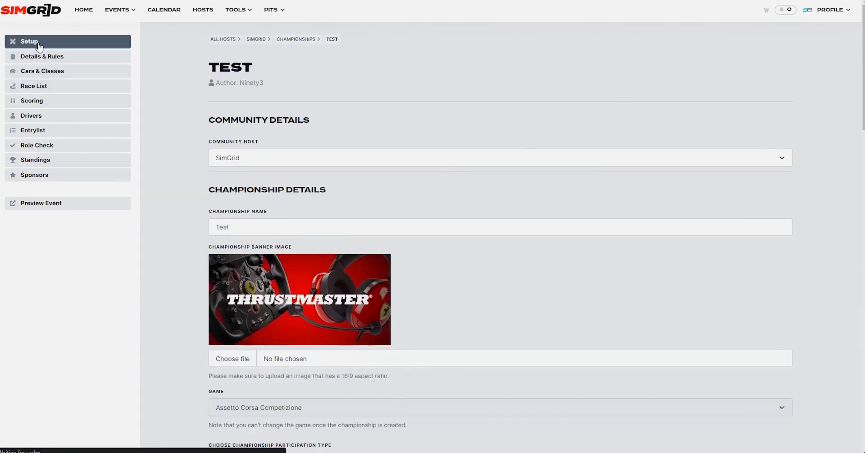